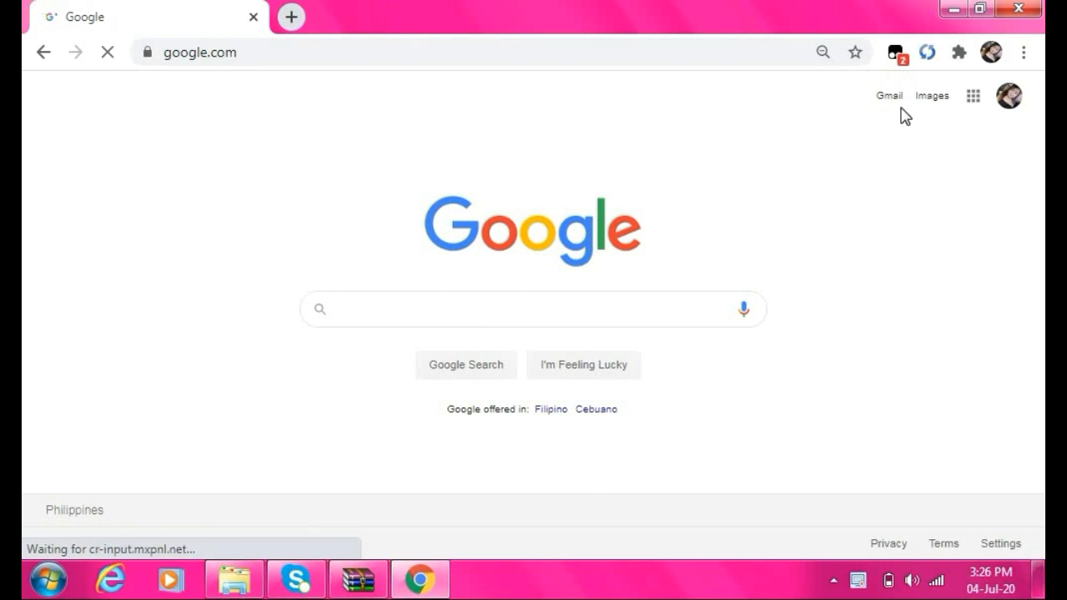
# Open Google Classroom from the list of Google apps
pyautogui.click(972, 101)
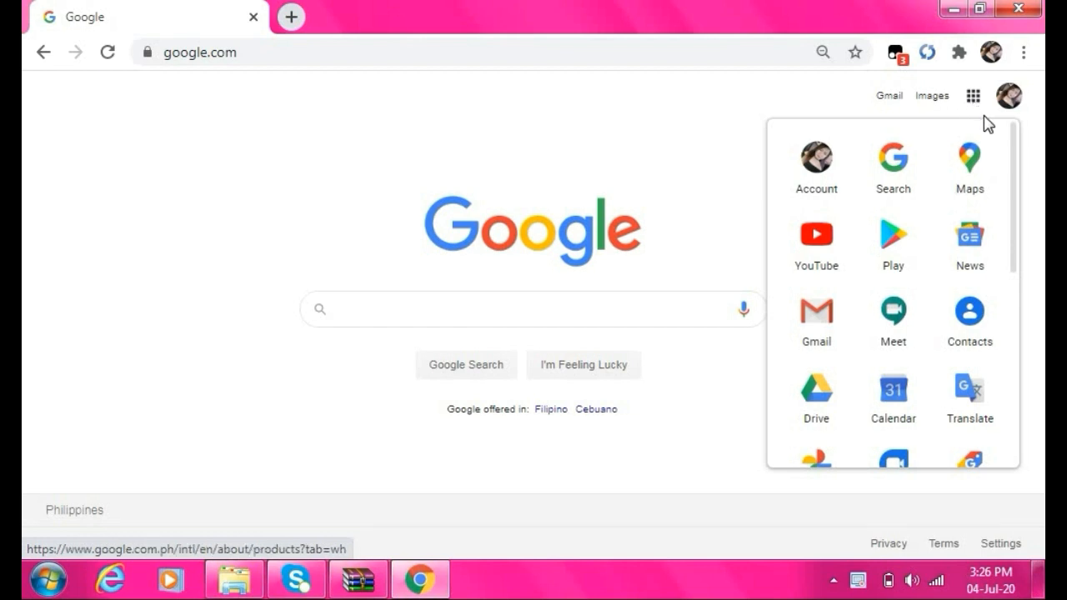
pyautogui.moveTo(1018, 162); pyautogui.dragTo(1021, 366)
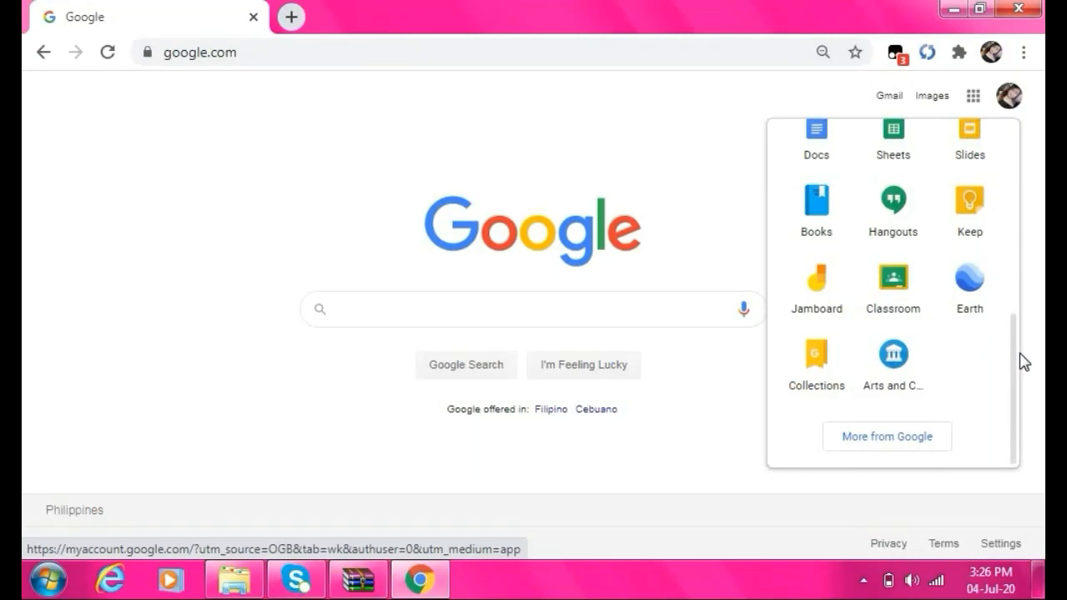
pyautogui.click(897, 295)
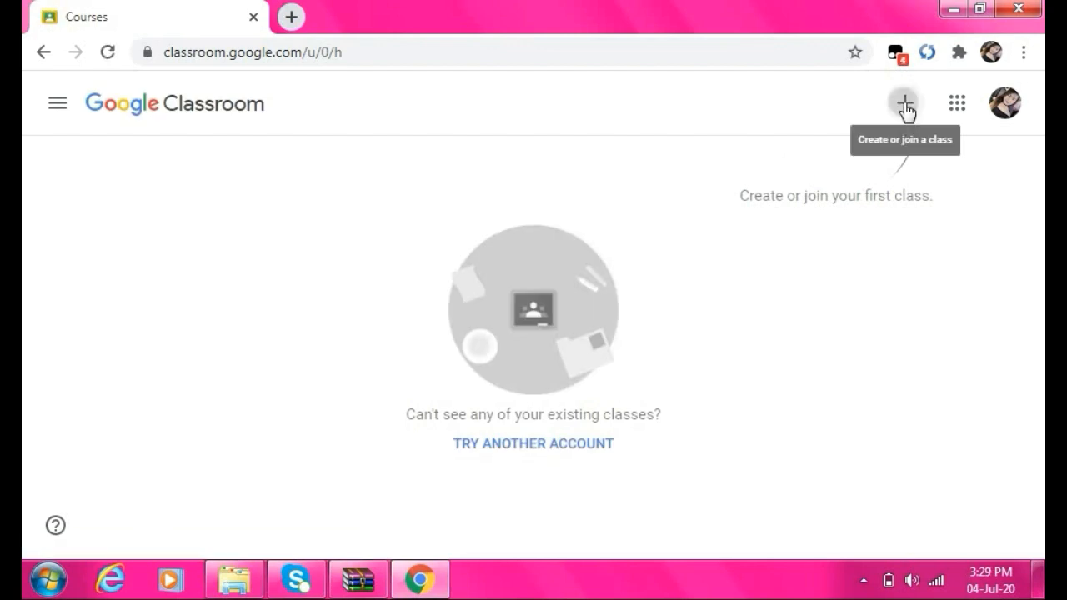
# Start creating a new class and accept the notice about not using Classroom at a school/university with students
pyautogui.click(904, 105)
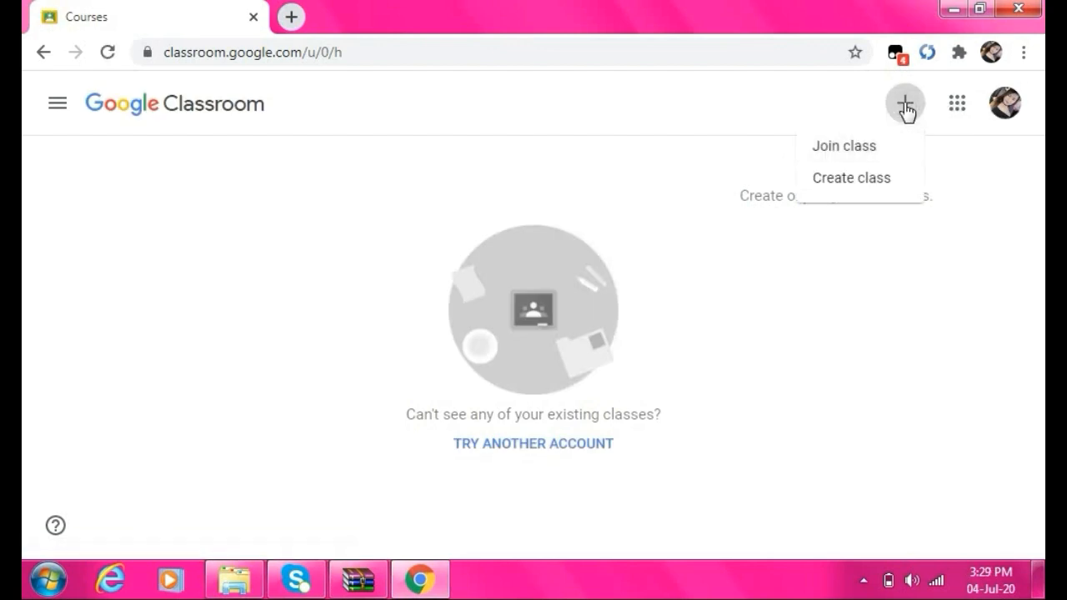
pyautogui.click(865, 192)
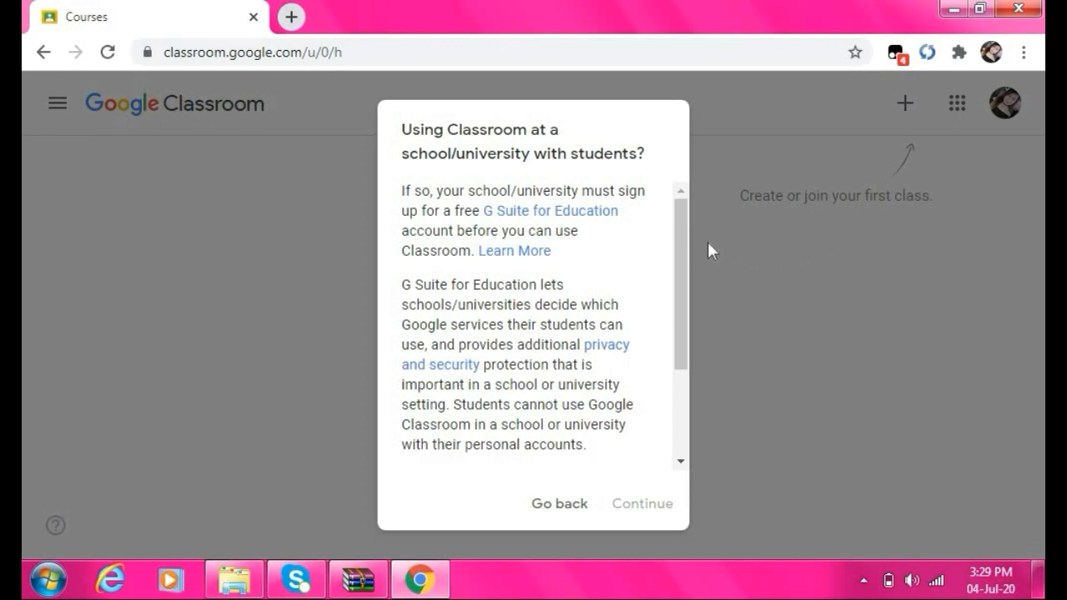
pyautogui.moveTo(682, 235); pyautogui.dragTo(678, 371)
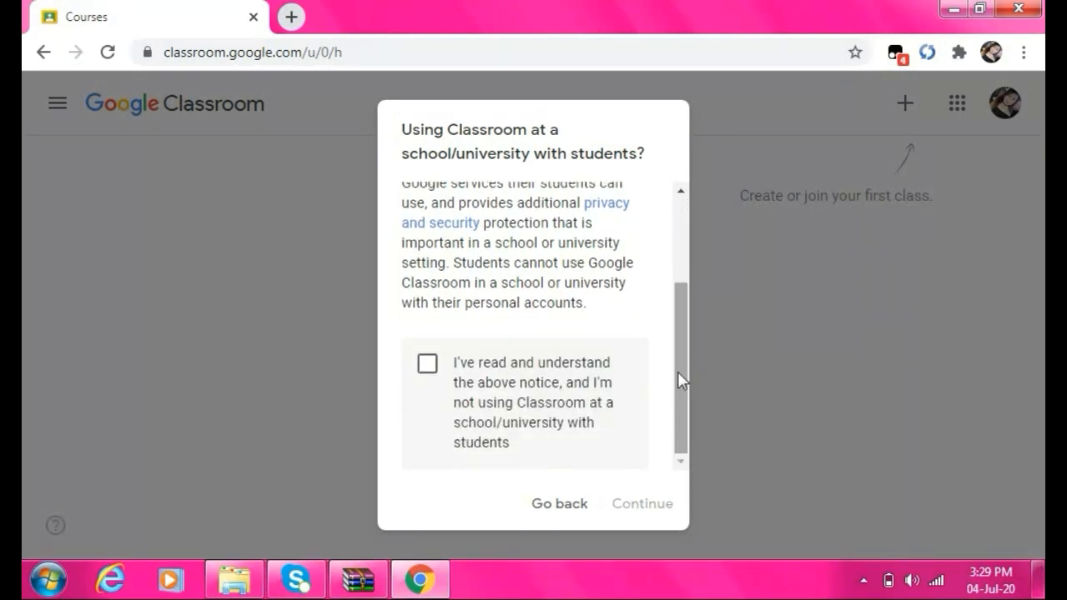
pyautogui.click(429, 364)
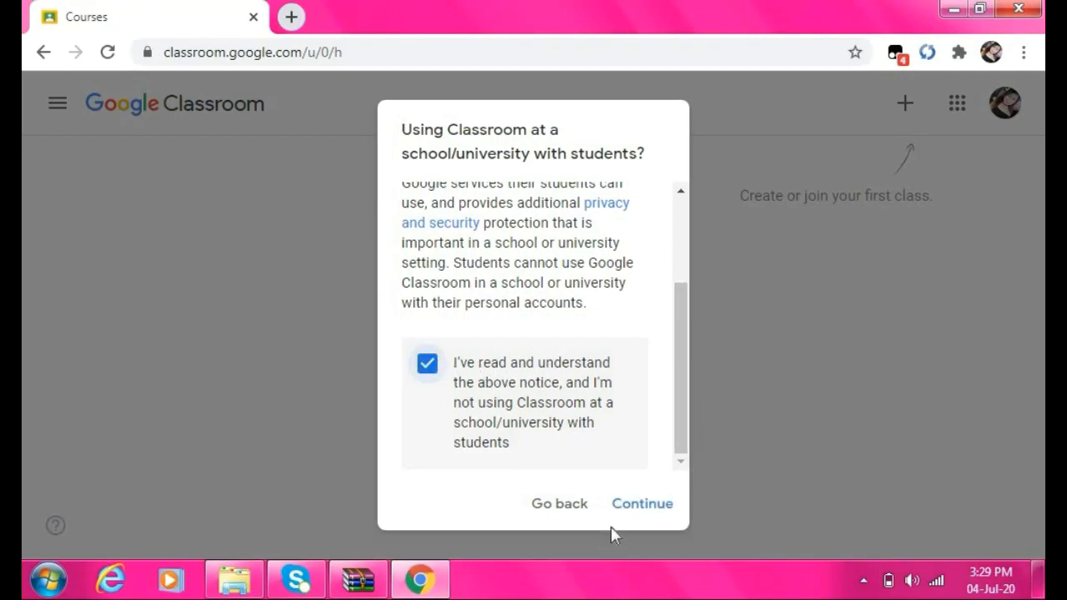
pyautogui.click(638, 505)
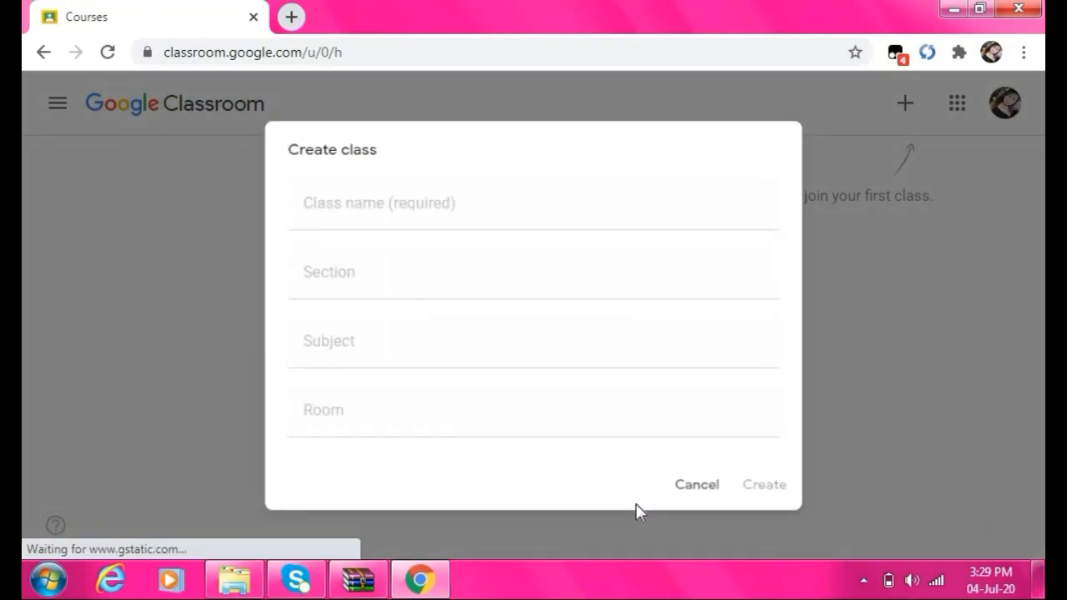
# Name the new class "Grade 2 Class" and set its section to "Section A"
pyautogui.click(413, 210)
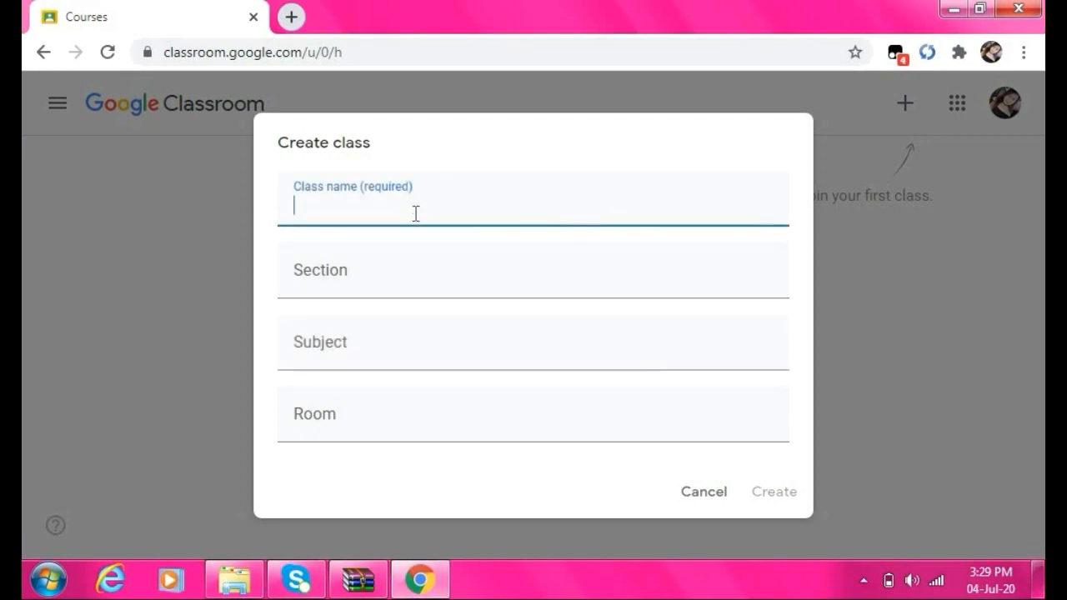
pyautogui.write('G')
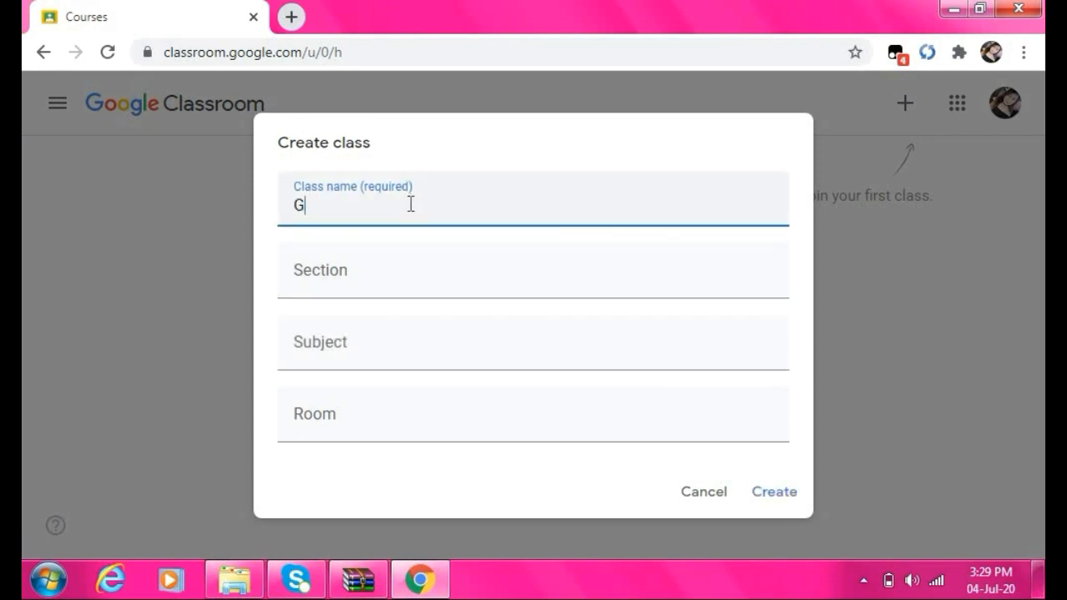
pyautogui.write('rade 2 ')
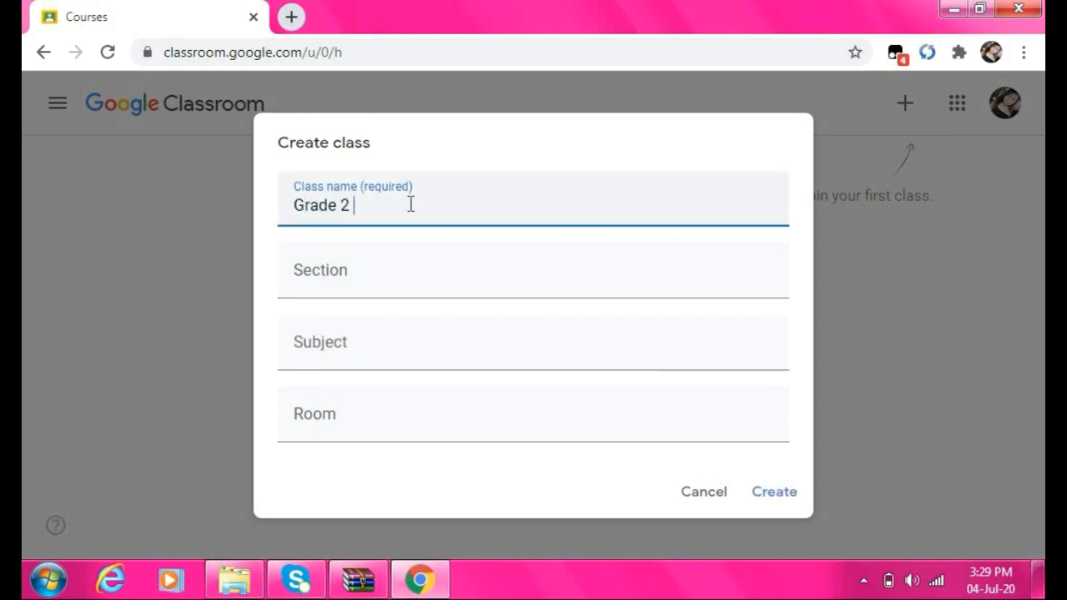
pyautogui.write('Class')
pyautogui.click(356, 286)
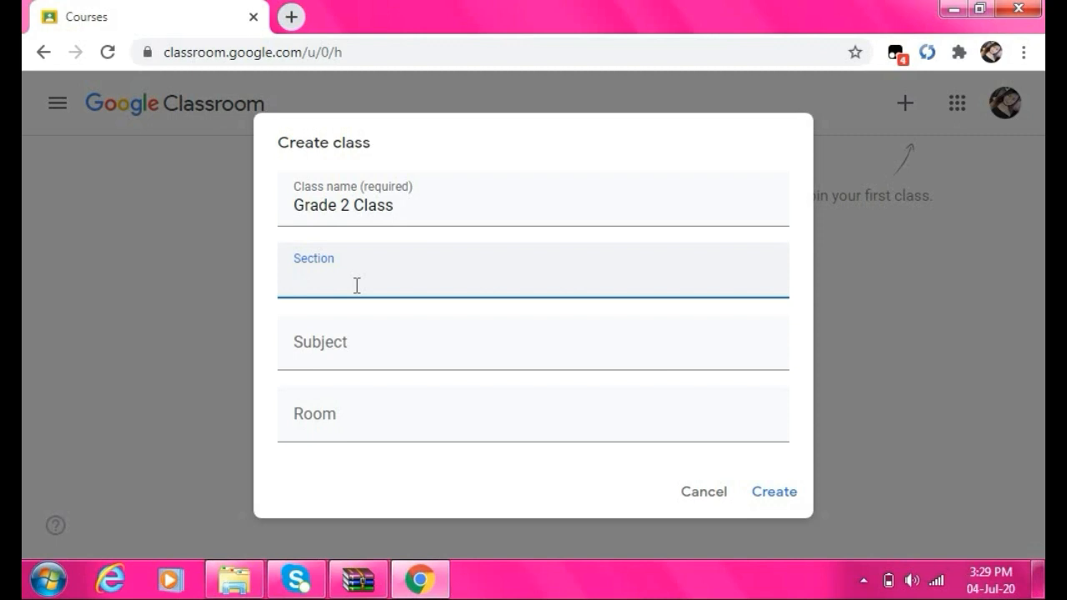
pyautogui.write('Section A')
# Set the class subject to "Mother Tongue (MTBI)"
pyautogui.click(353, 352)
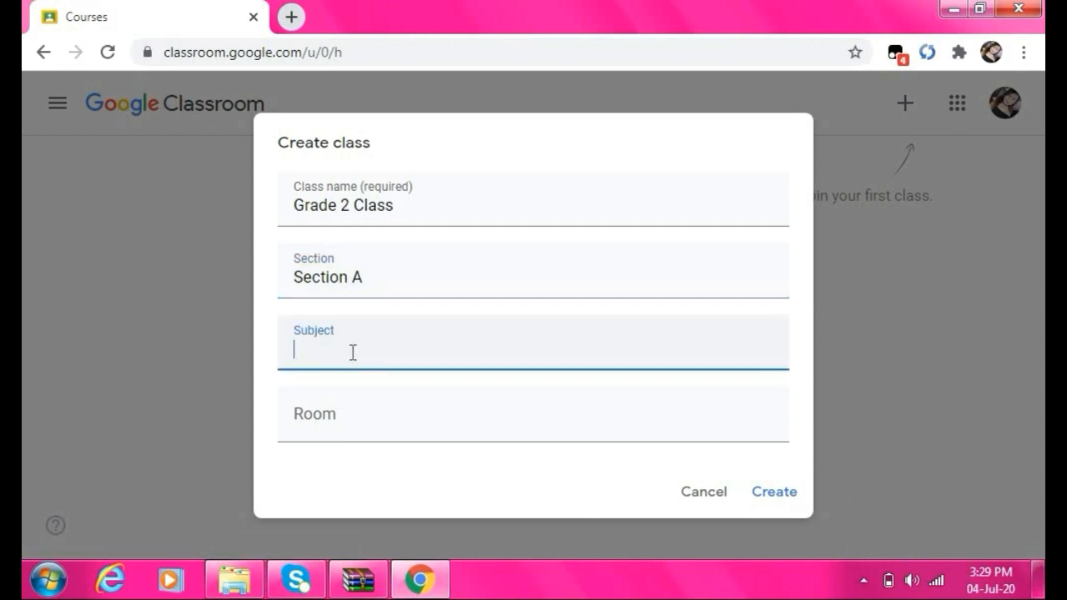
pyautogui.write('E')
pyautogui.press('BackSpace')
pyautogui.write('MTB')
pyautogui.press('BackSpace')
pyautogui.press('BackSpace')
pyautogui.press('BackSpace')
pyautogui.write('other Tongu')
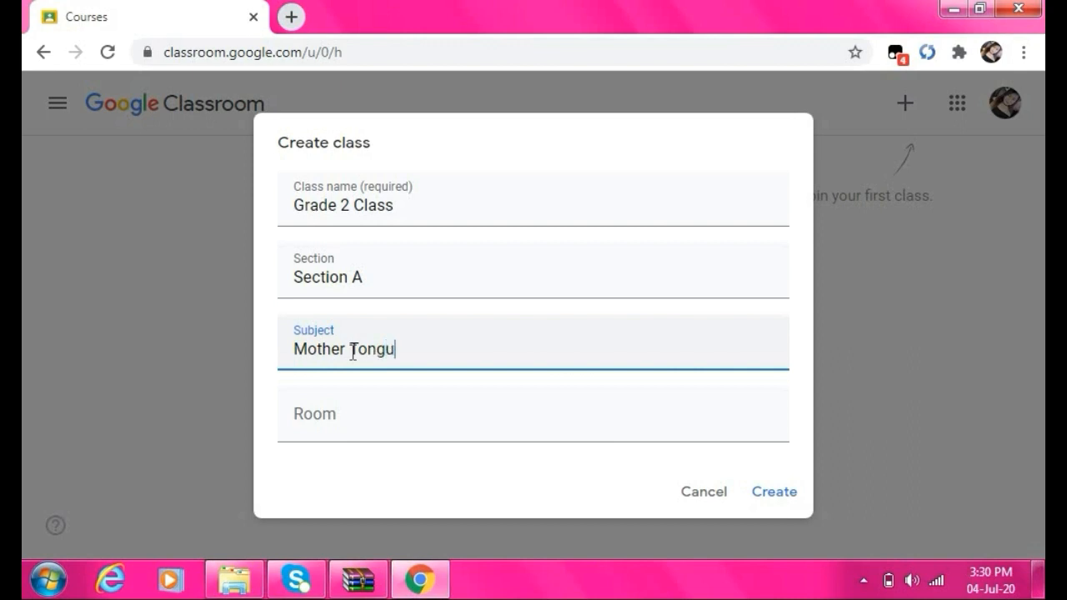
pyautogui.write('e (MTBI')
pyautogui.press('BackSpace')
pyautogui.write(')')
# Set the room to "Room 2", create the class and dismiss the What's new in Classroom notice
pyautogui.click(353, 422)
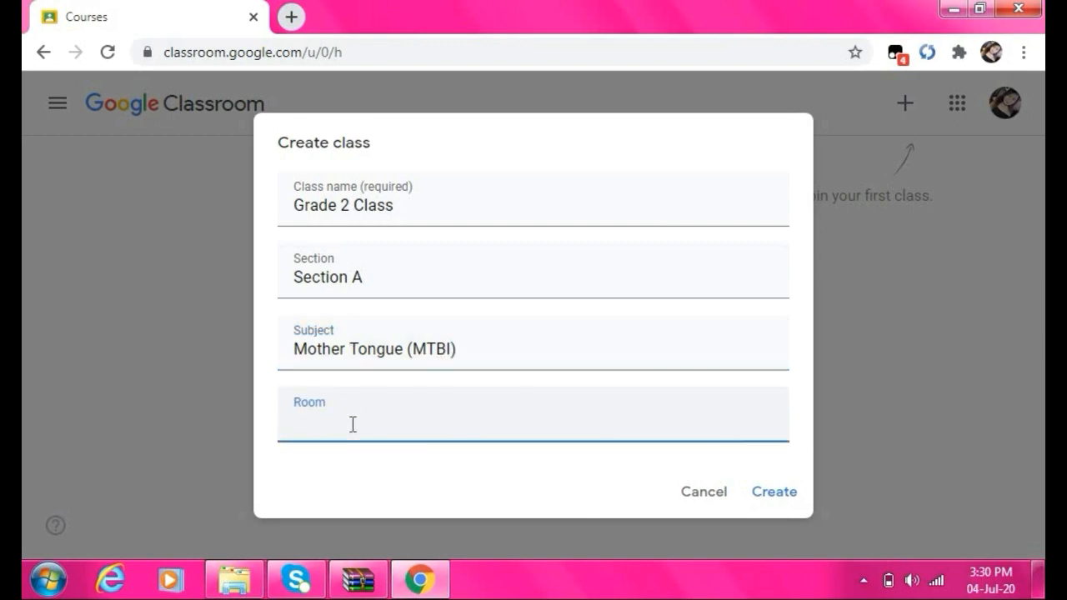
pyautogui.write('RToom')
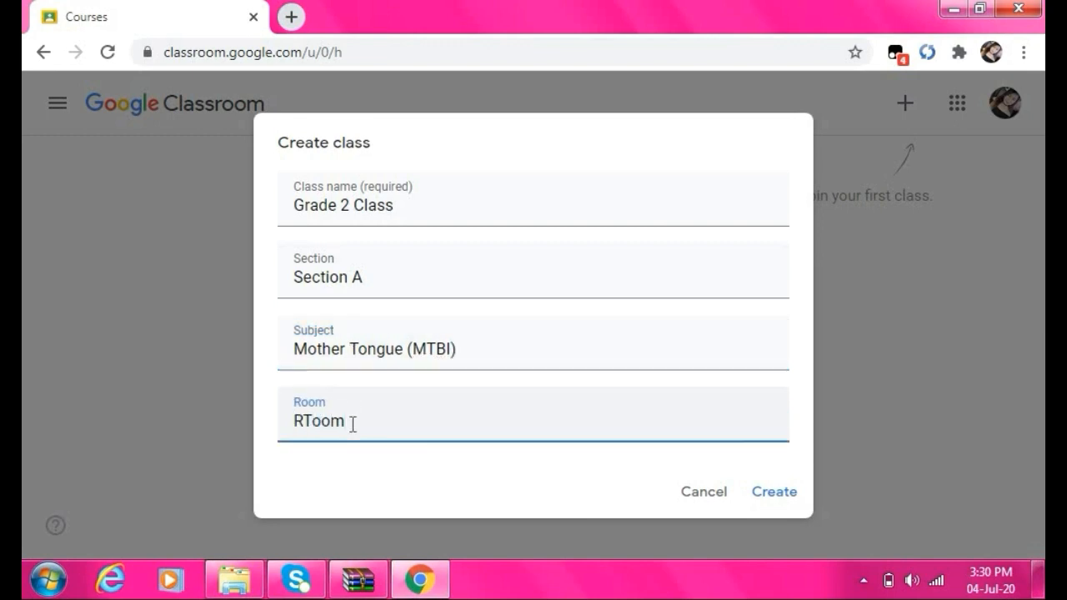
pyautogui.press('BackSpace')
pyautogui.press('BackSpace')
pyautogui.press('BackSpace')
pyautogui.press('BackSpace')
pyautogui.write('omm om 2')
pyautogui.click(781, 491)
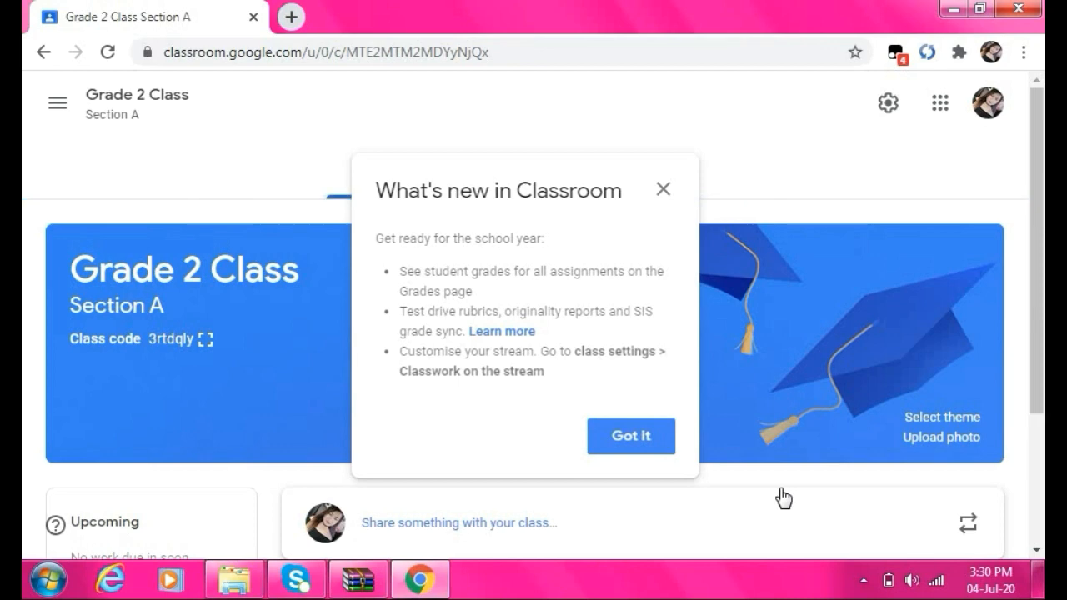
pyautogui.click(635, 439)
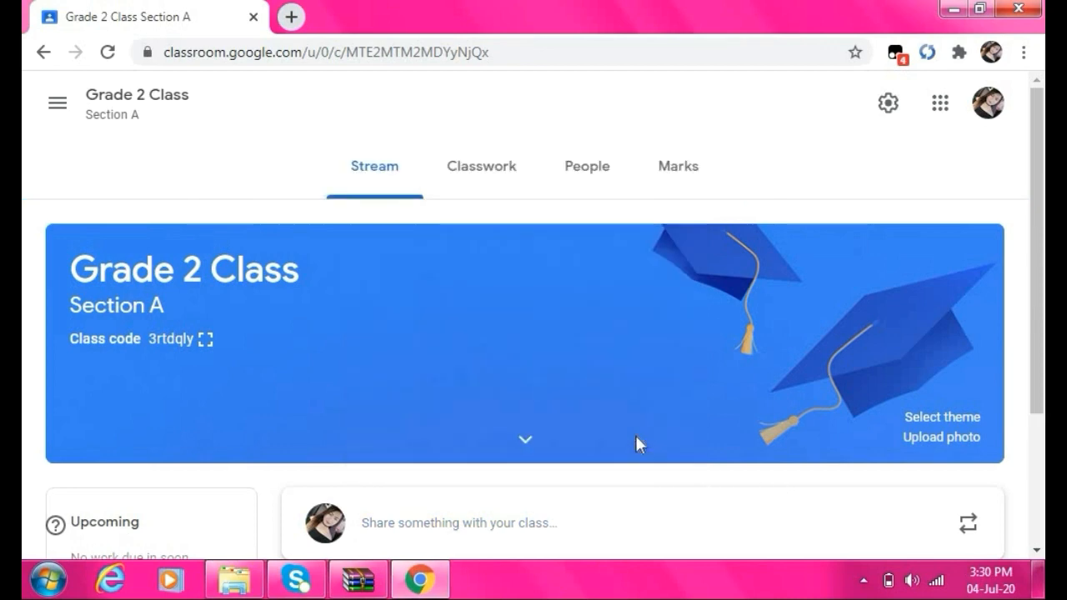
# Open the class theme gallery and browse the English & History, Math & Science, Arts, Sports and Other categories
pyautogui.scroll(-3, 525, 349)
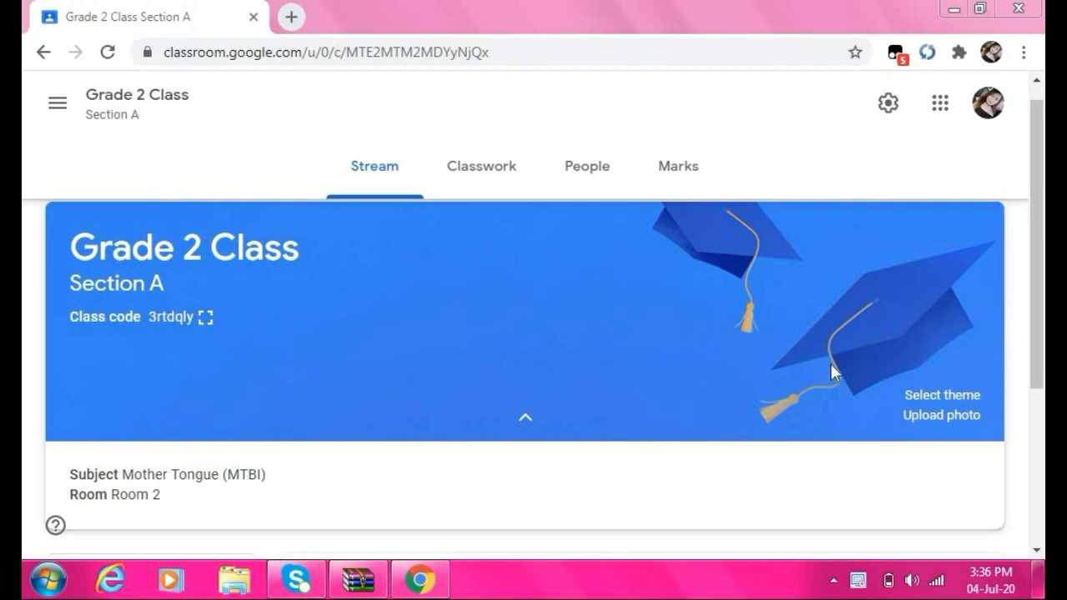
pyautogui.click(934, 405)
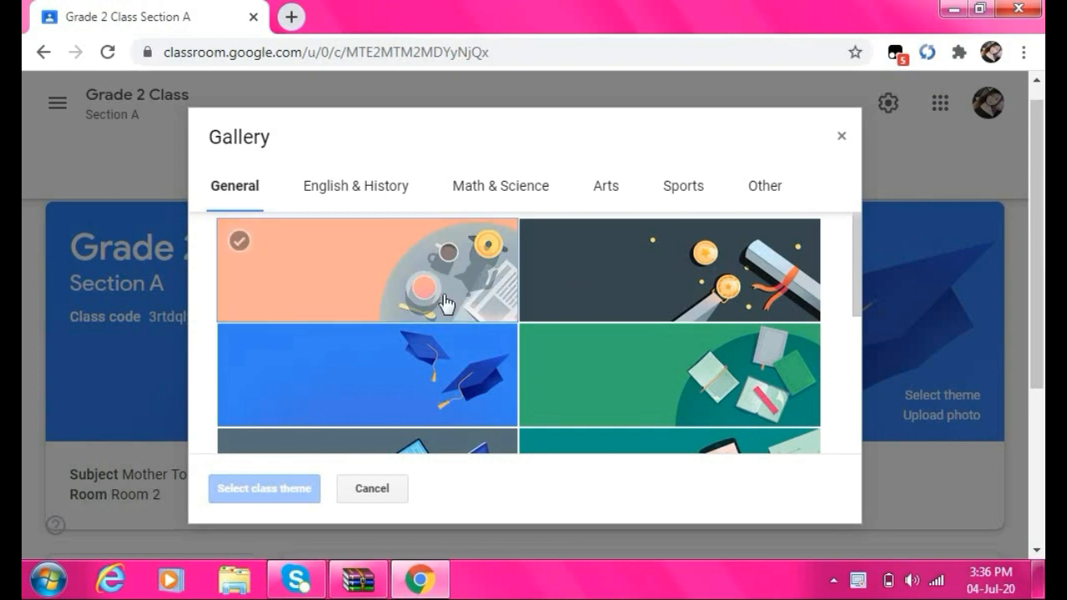
pyautogui.click(369, 190)
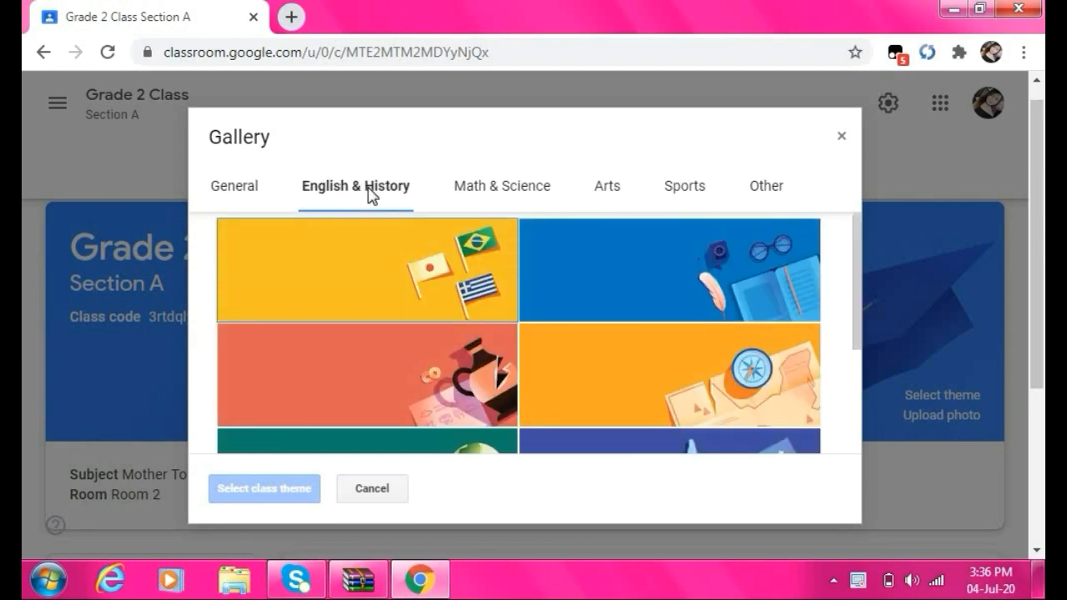
pyautogui.click(497, 191)
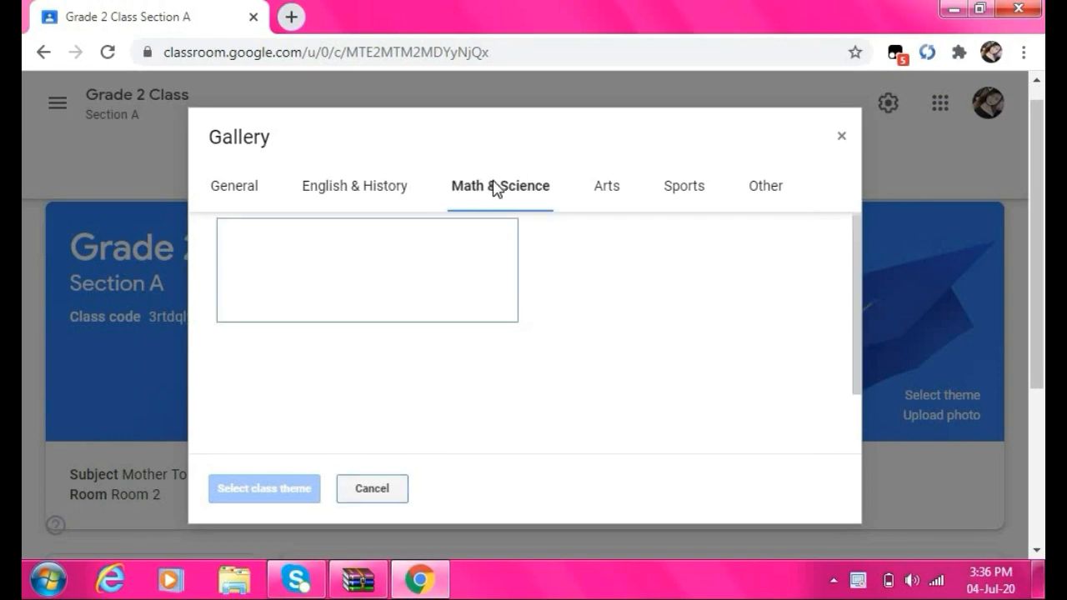
pyautogui.click(611, 197)
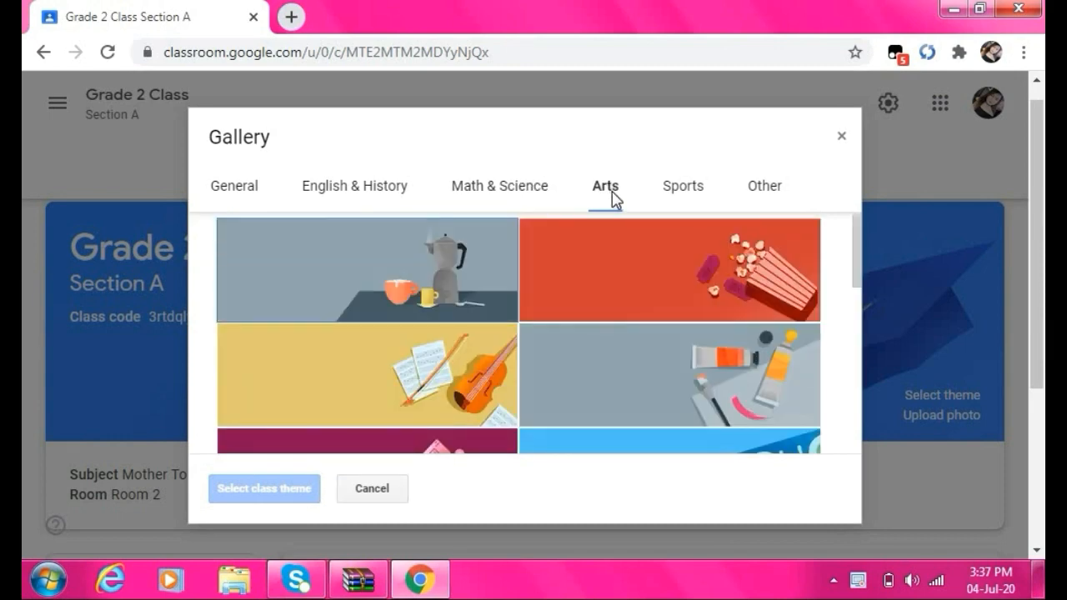
pyautogui.click(682, 198)
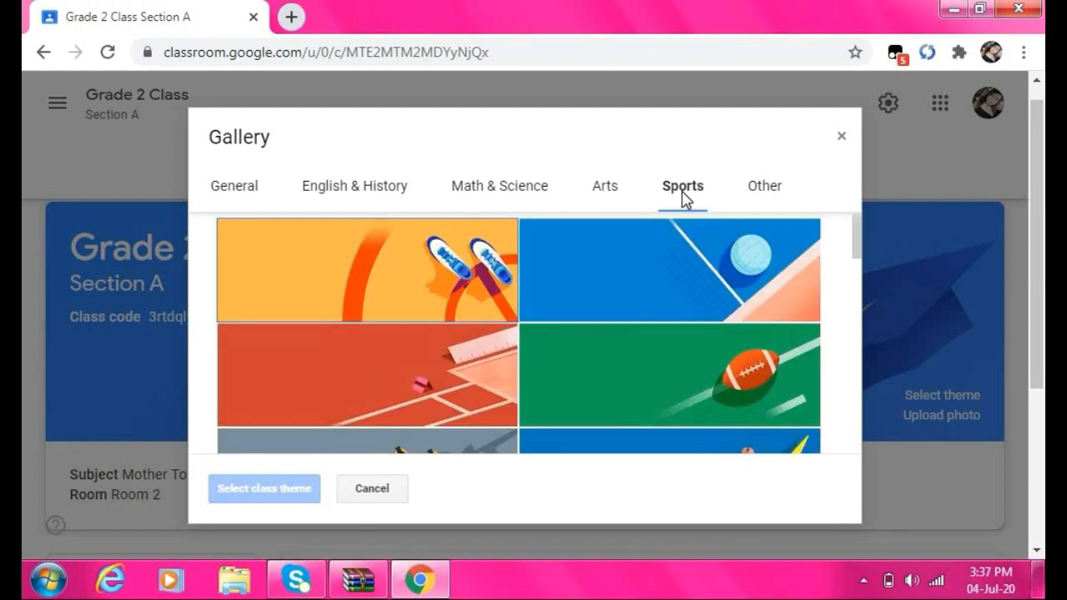
pyautogui.click(762, 194)
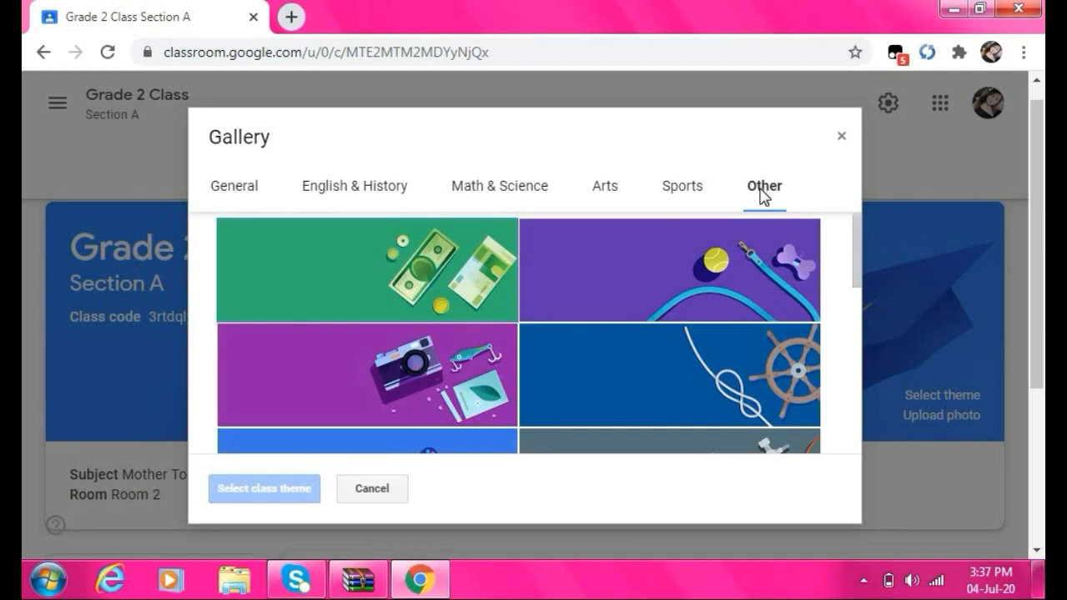
# Apply the green theme with notebooks from the General category as the class theme
pyautogui.click(244, 199)
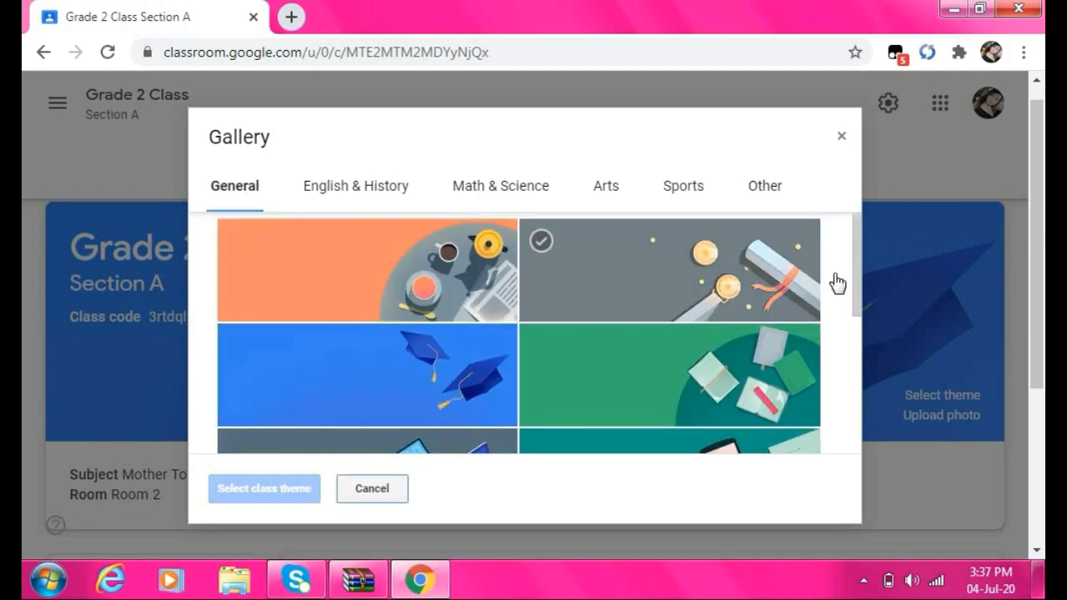
pyautogui.moveTo(855, 248); pyautogui.dragTo(857, 450)
pyautogui.moveTo(854, 390); pyautogui.dragTo(853, 305)
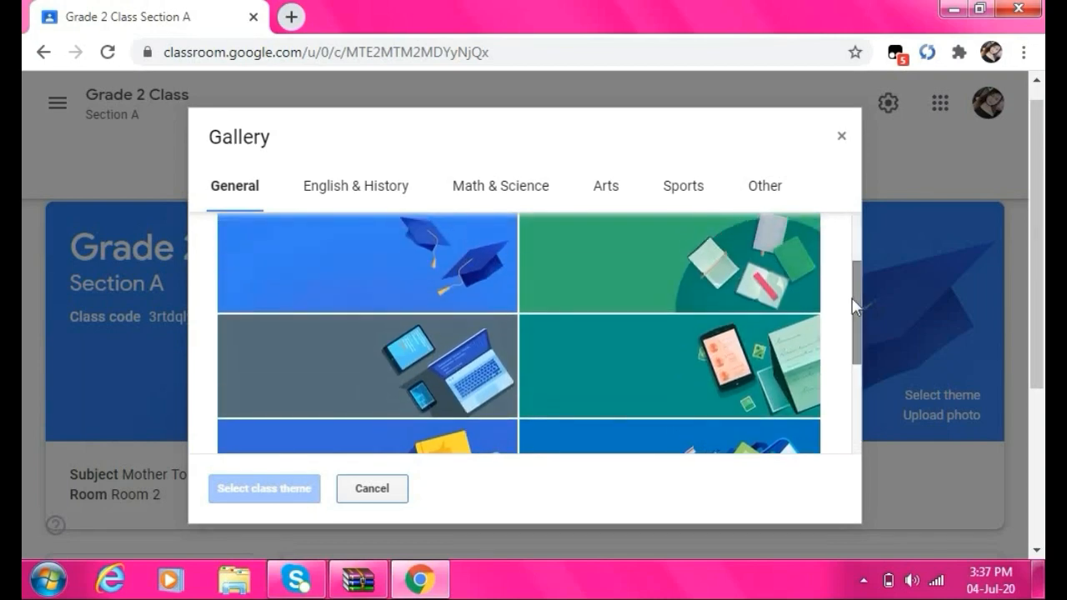
pyautogui.click(689, 295)
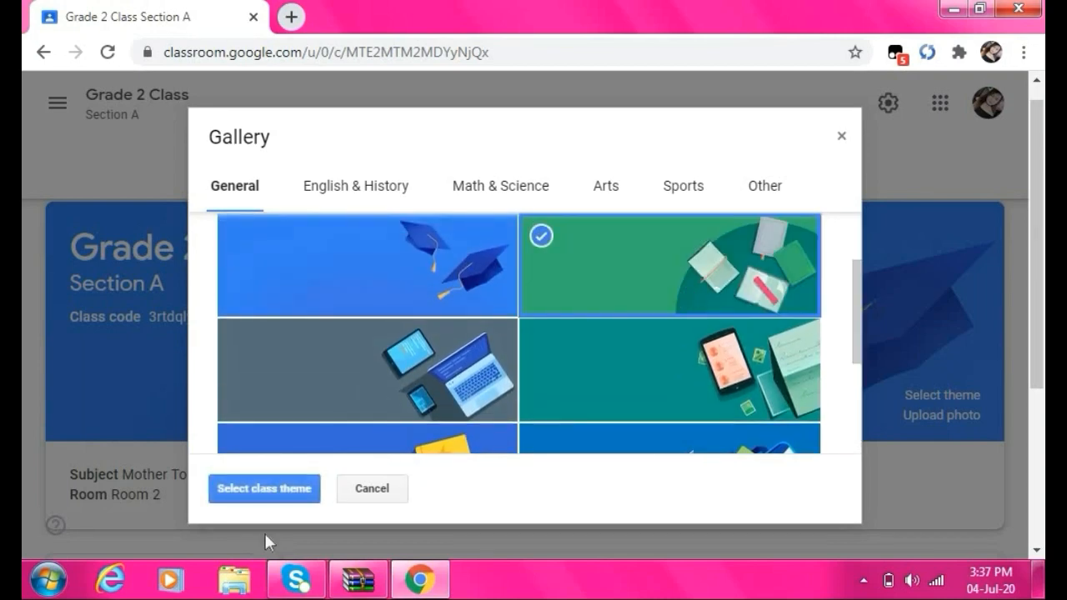
pyautogui.click(266, 482)
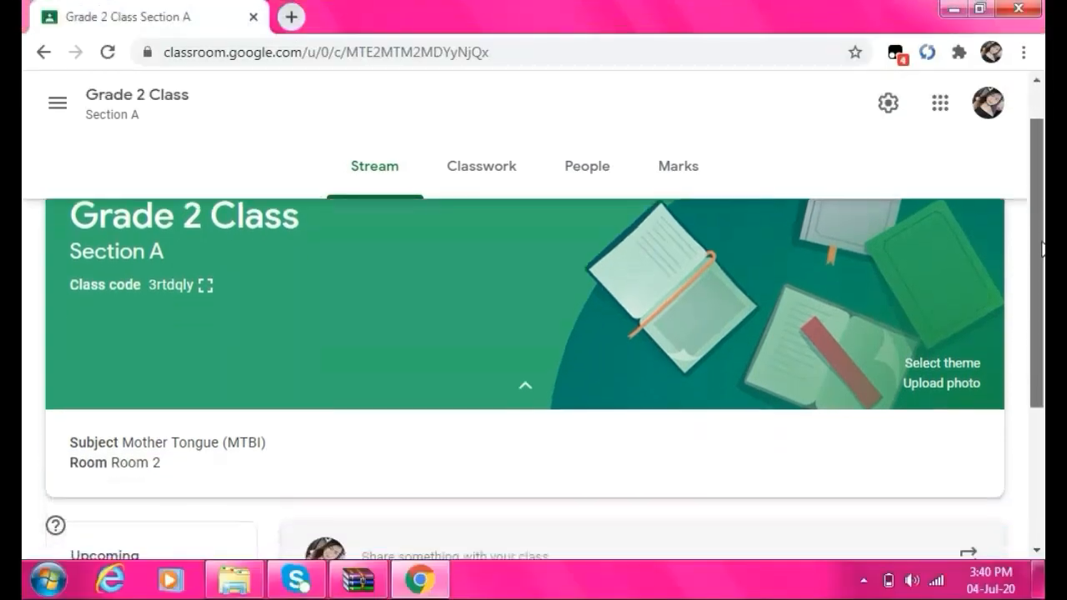
# Start a new announcement to all students with the greeting "Magandang araw mga bata!"
pyautogui.scroll(-2, 1043, 265)
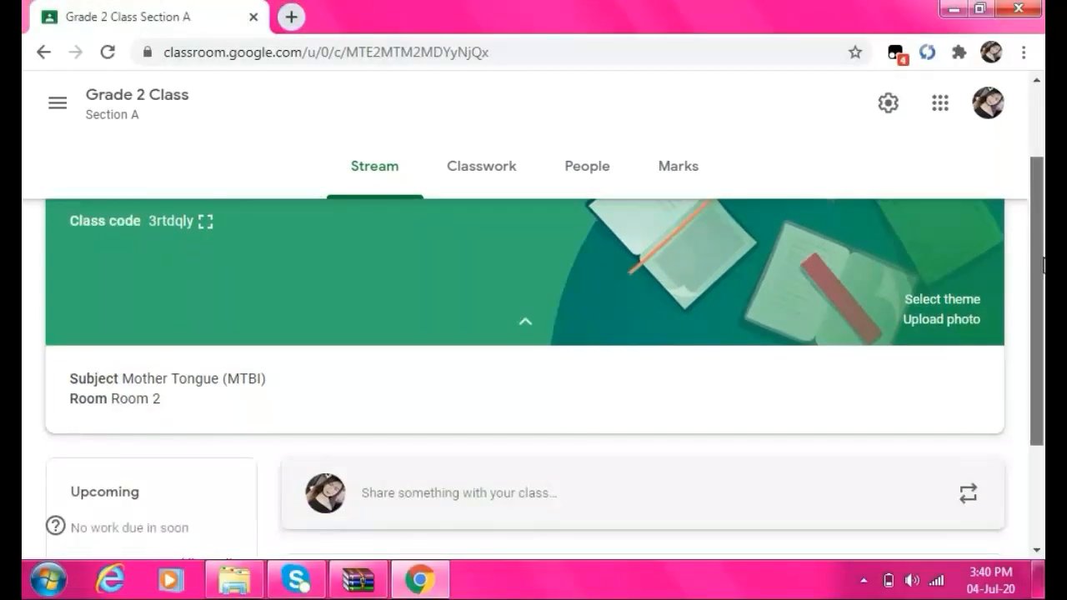
pyautogui.moveTo(1043, 265); pyautogui.dragTo(1043, 360)
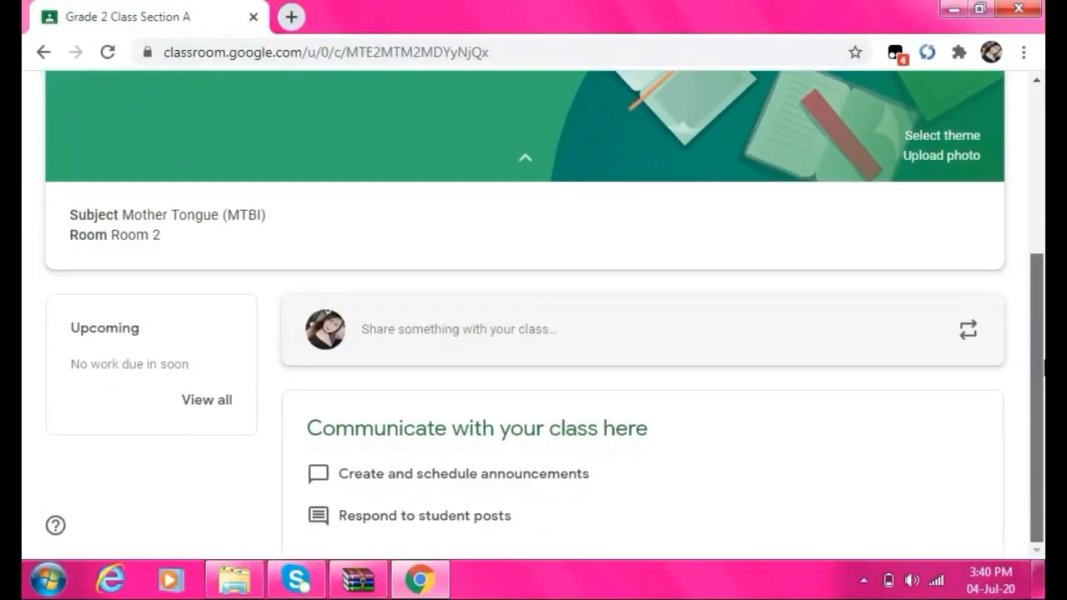
pyautogui.click(479, 335)
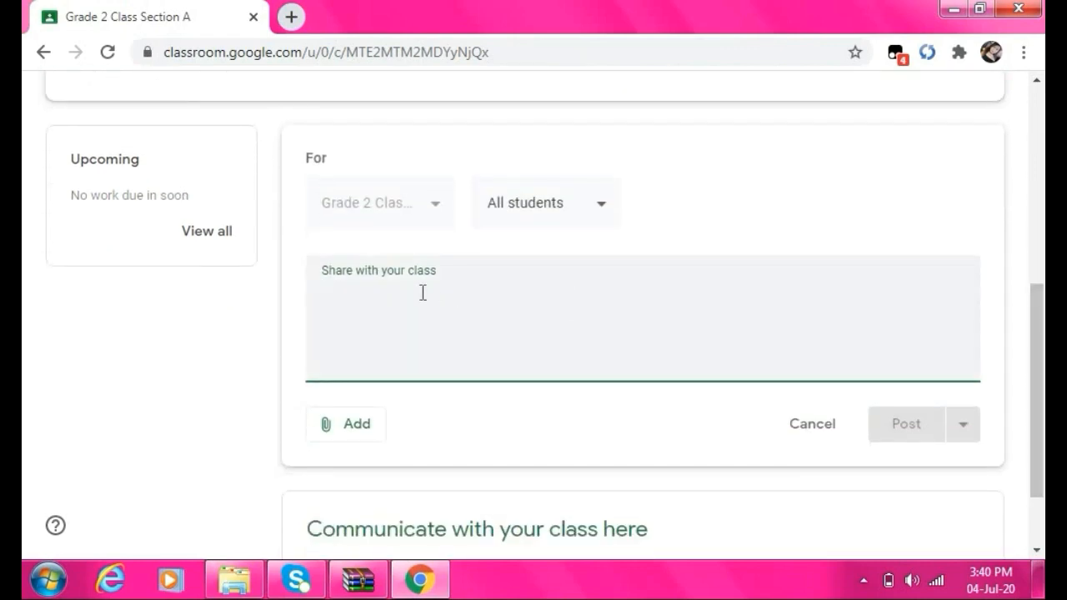
pyautogui.write('G')
pyautogui.press('BackSpace')
pyautogui.write('Magandang')
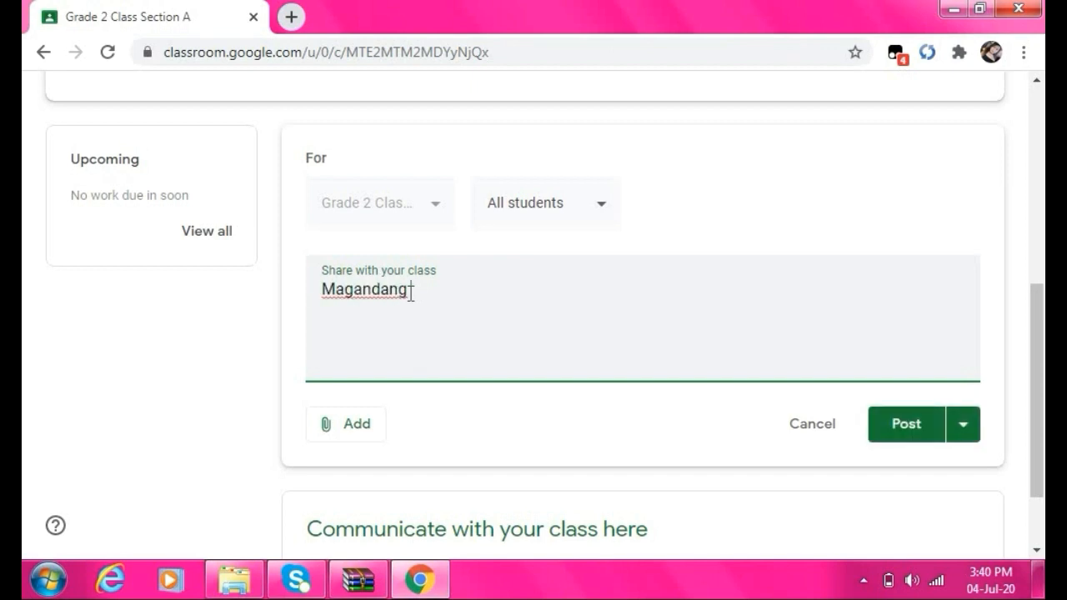
pyautogui.write('w mga n')
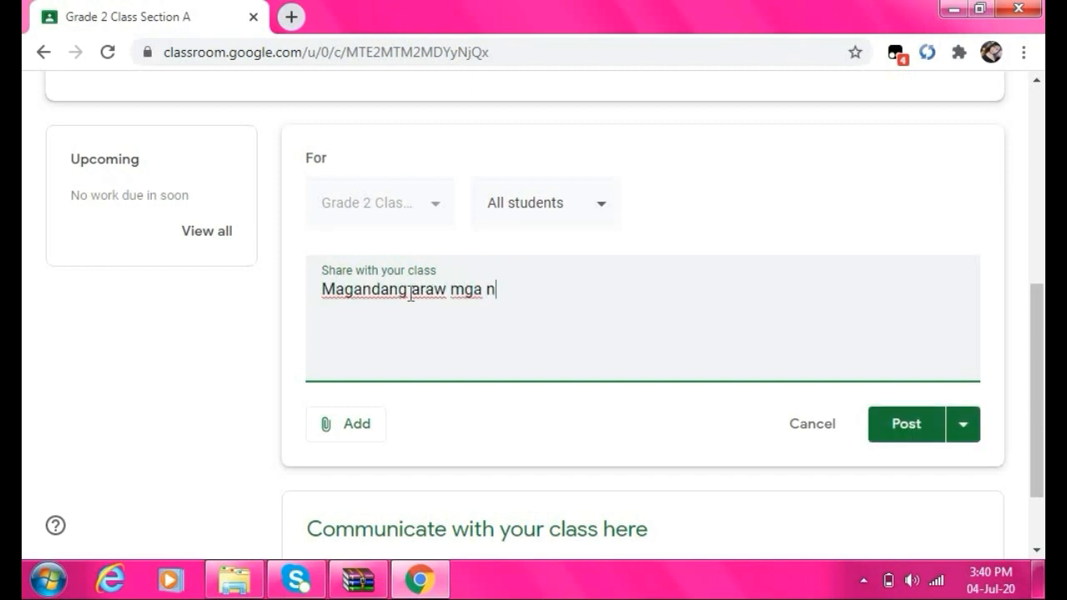
pyautogui.press('BackSpace')
pyautogui.write('bata!b')
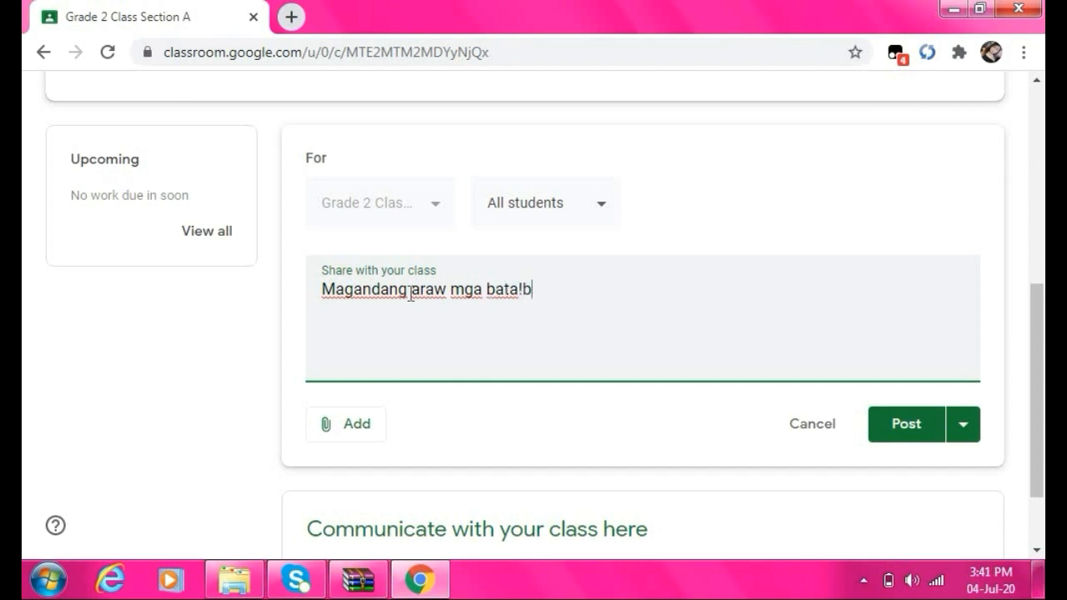
pyautogui.press('BackSpace')
# Continue the announcement with "Ito ang ating klase sa Mother tongue, Baitang 2. Tuloy kayo at matuto."
pyautogui.write('Ito ang ating')
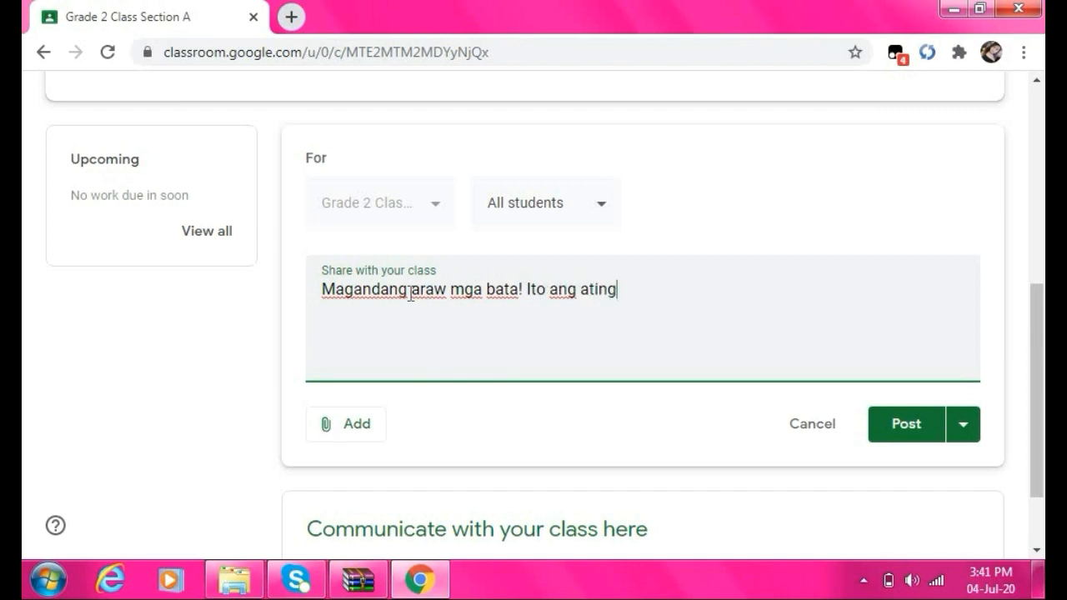
pyautogui.write(' klase sa M')
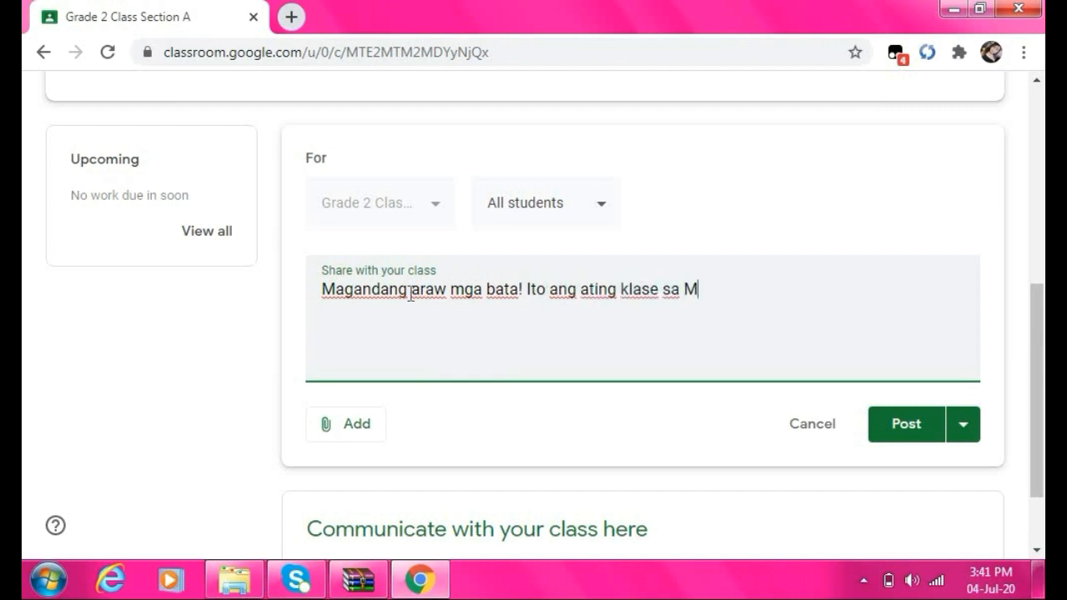
pyautogui.write('other tongu')
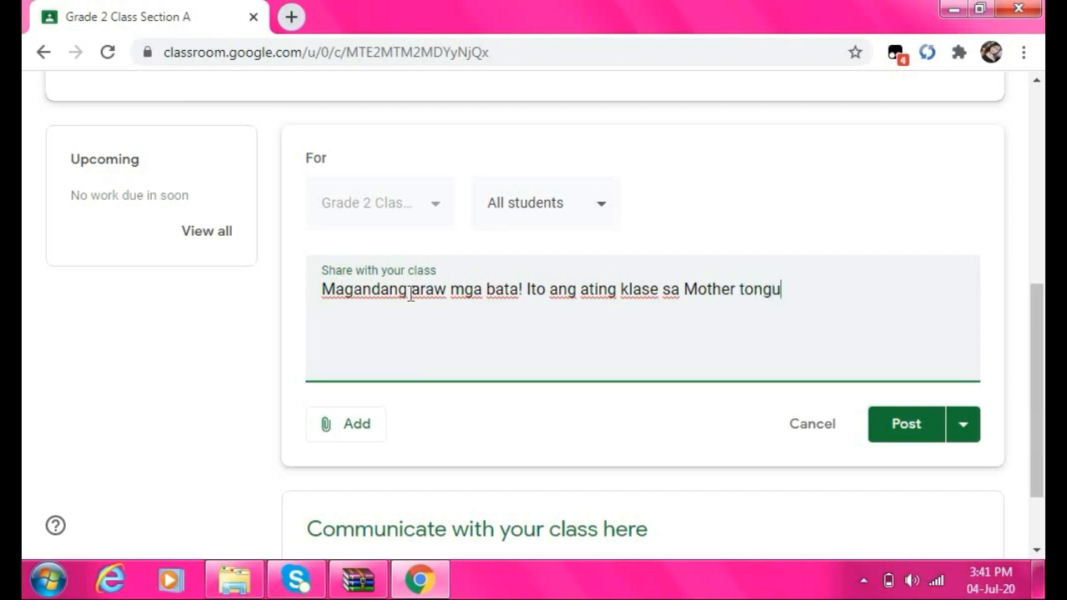
pyautogui.write('e, Baitan')
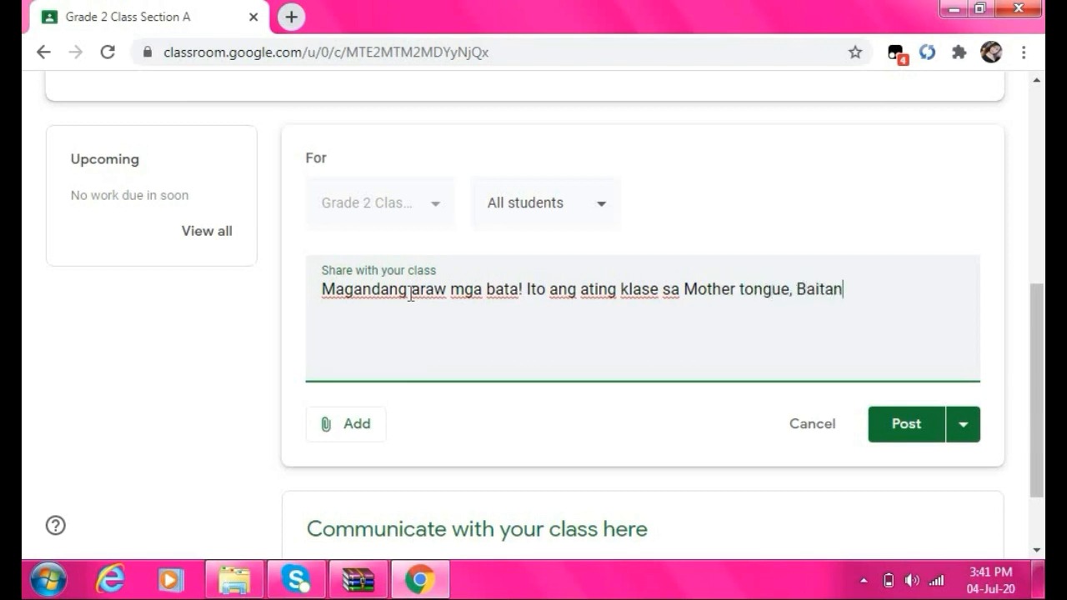
pyautogui.write('g 2. Tuloy')
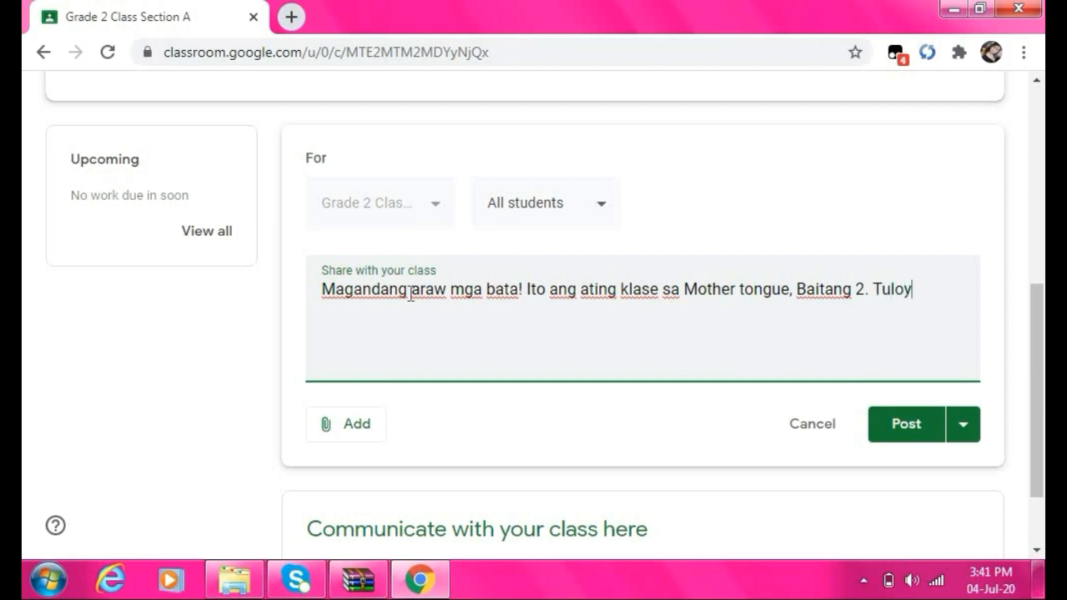
pyautogui.write(' l')
pyautogui.write('kayo at matut')
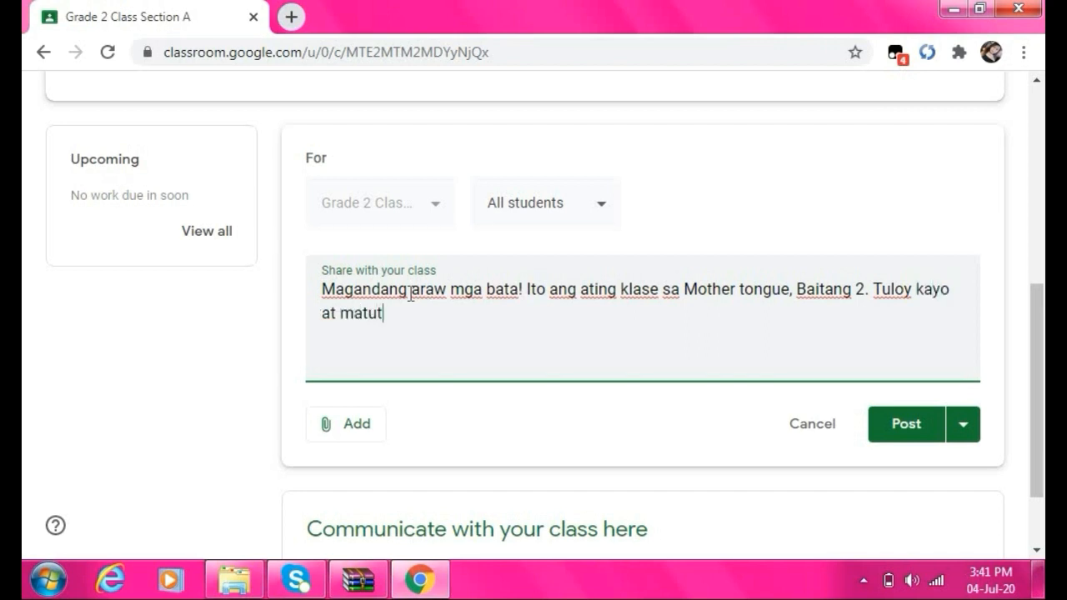
pyautogui.write('o.')
# Attach the image Presentation1.jpg from the computer's Desktop to the greeting and post the announcement
pyautogui.click(358, 433)
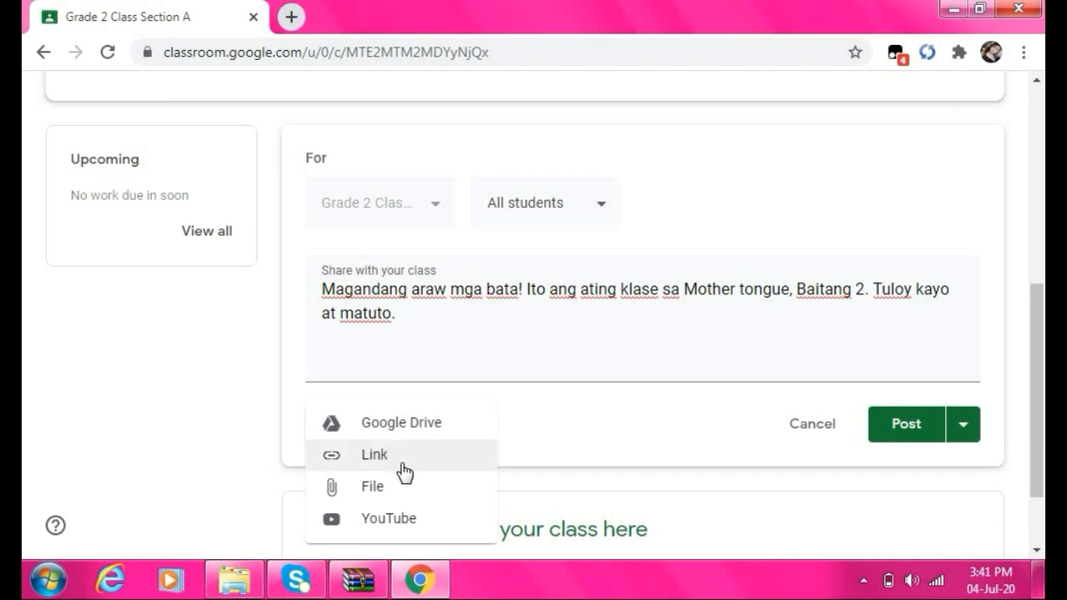
pyautogui.click(389, 497)
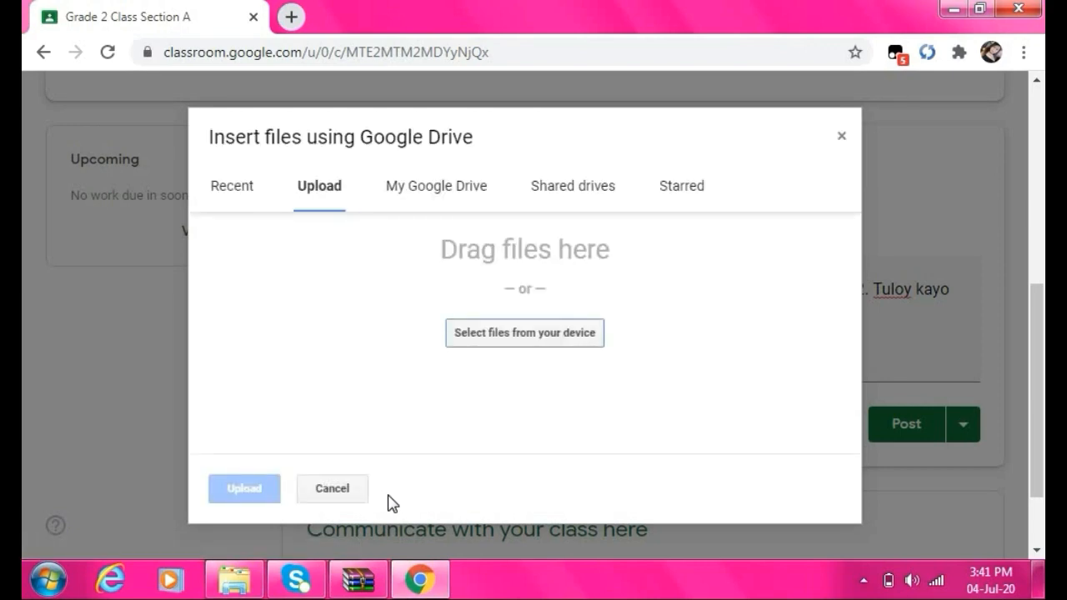
pyautogui.click(246, 197)
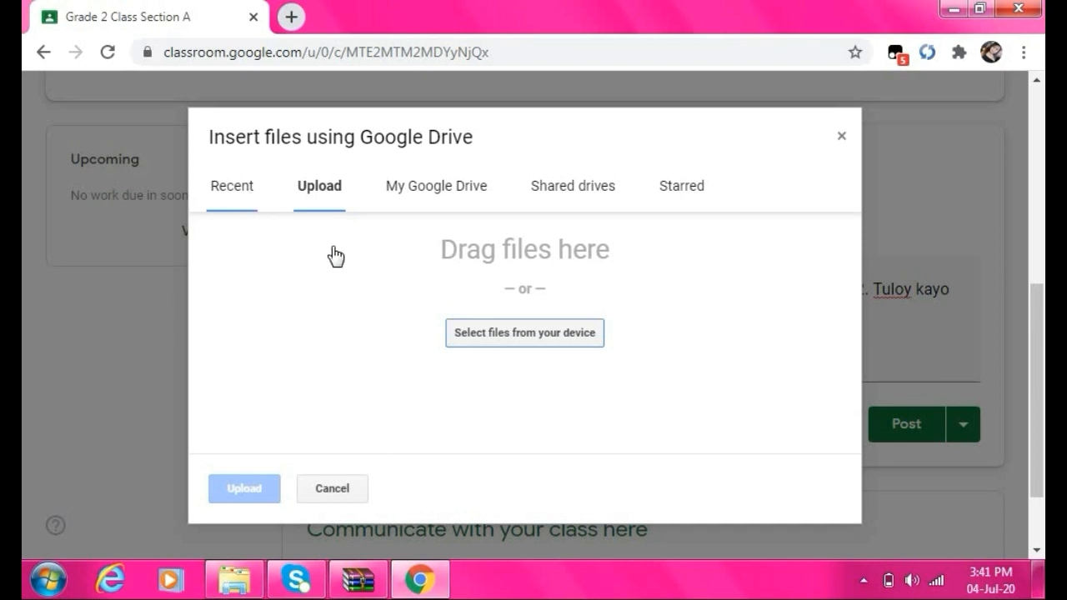
pyautogui.click(556, 339)
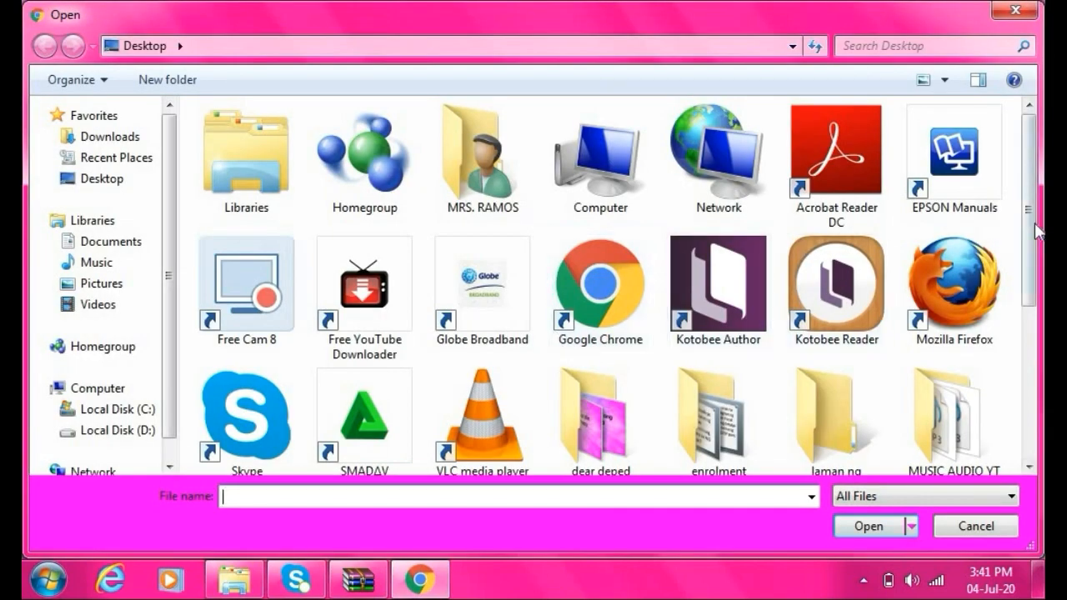
pyautogui.moveTo(1038, 232); pyautogui.dragTo(1038, 408)
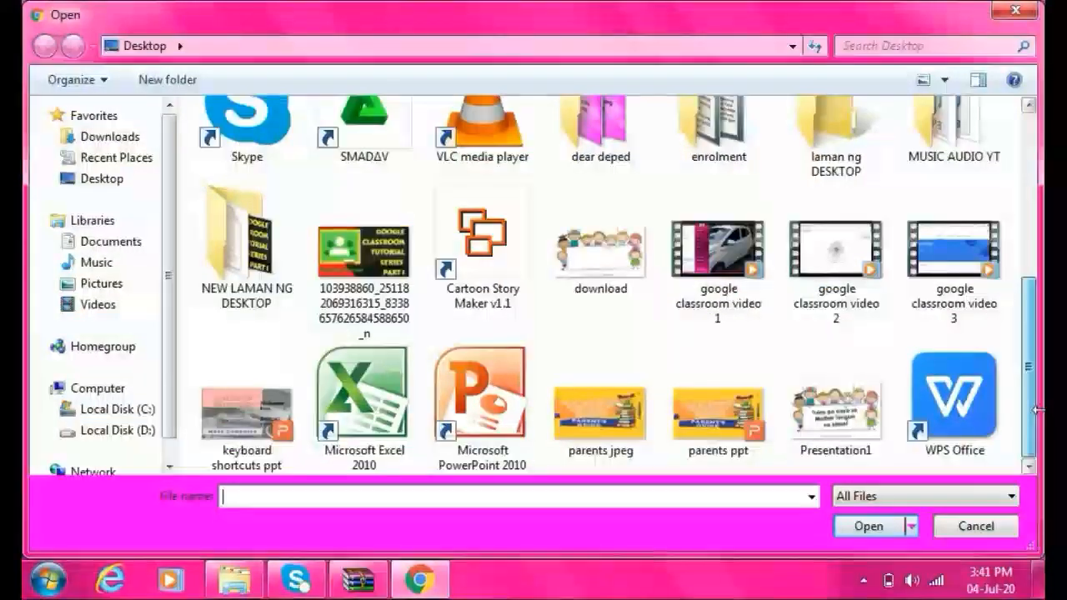
pyautogui.click(836, 408)
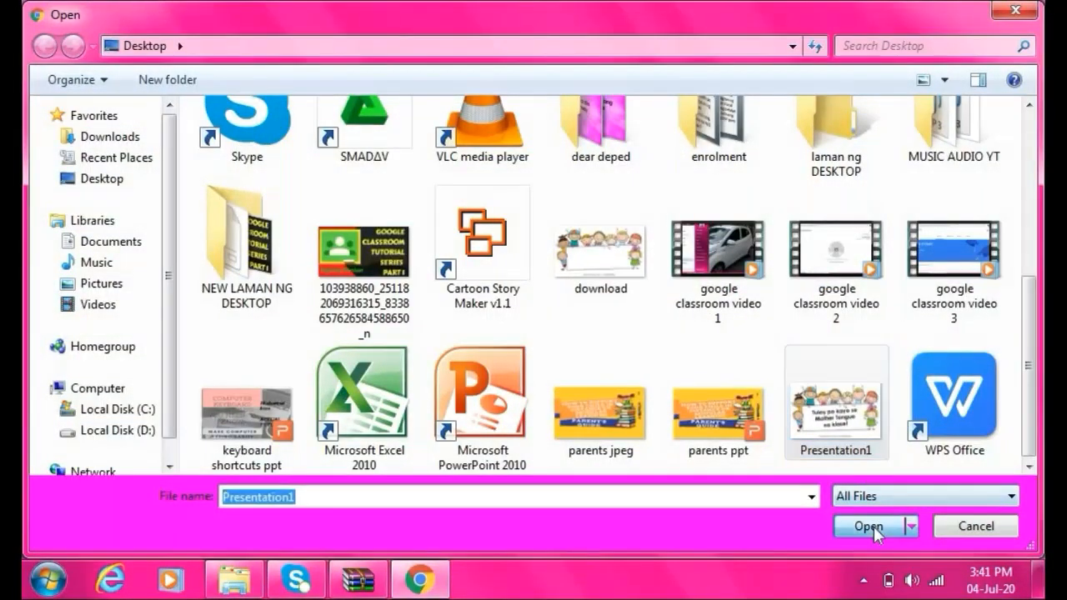
pyautogui.click(873, 526)
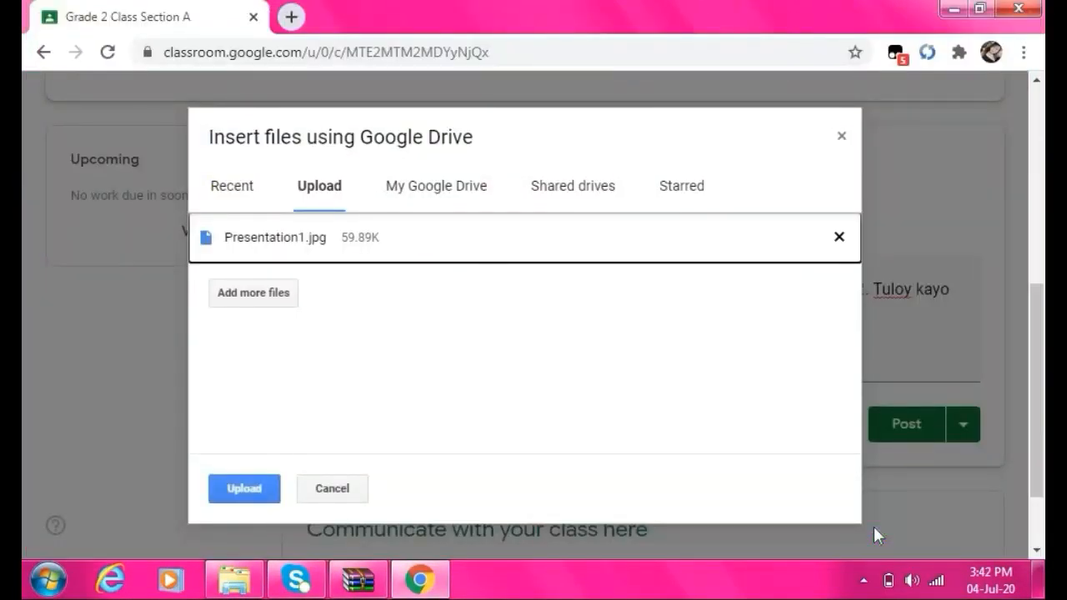
pyautogui.click(252, 490)
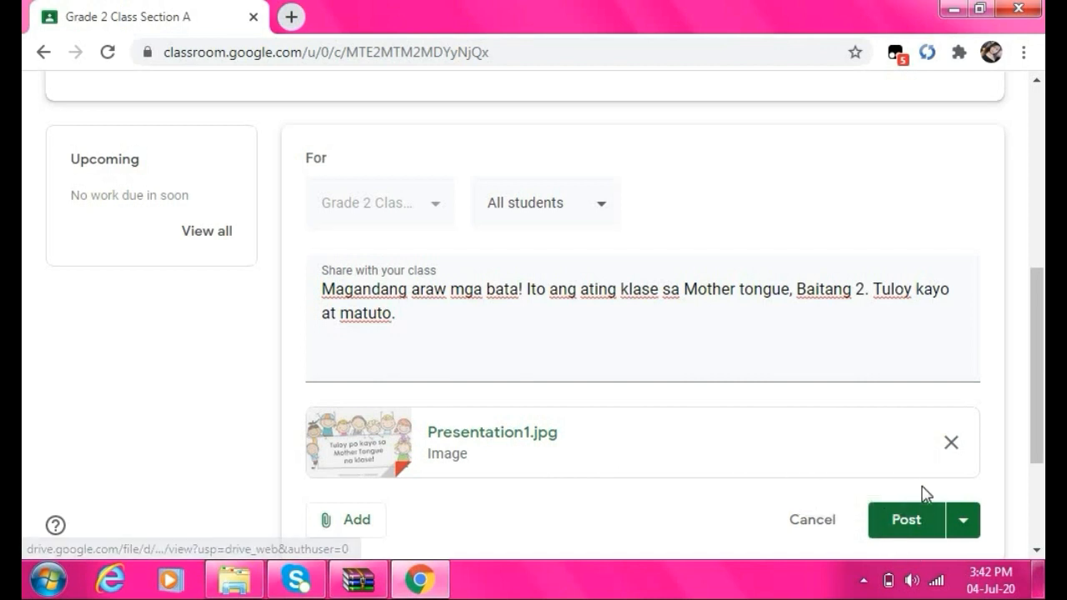
pyautogui.click(909, 516)
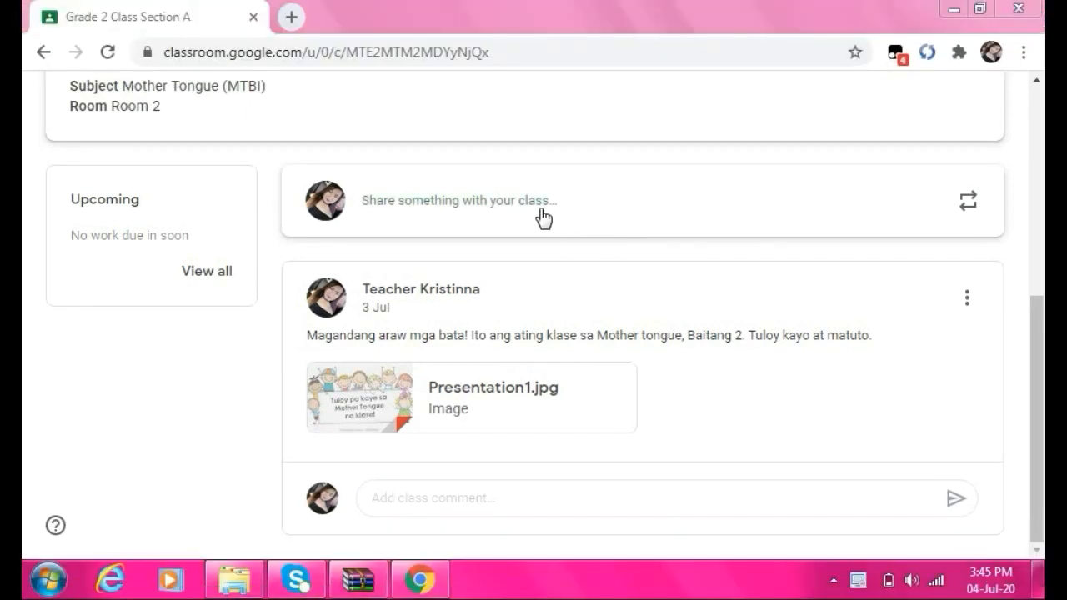
# Start another announcement to all students reading "Magkakaroon tayo ng pagsusulit. Sagutan ang sumusunod."
pyautogui.click(521, 209)
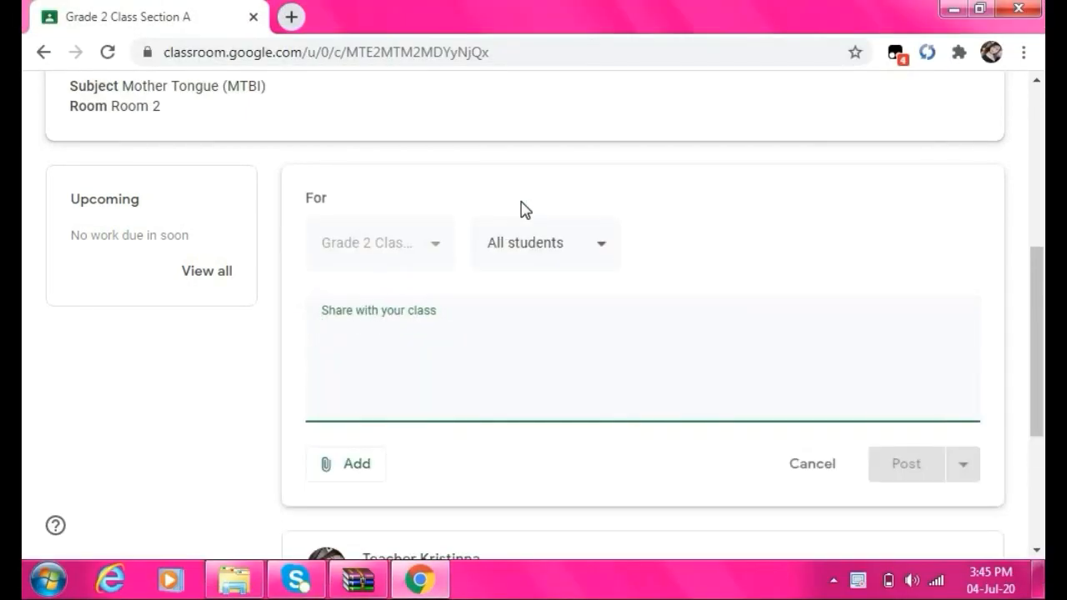
pyautogui.write('Magkak')
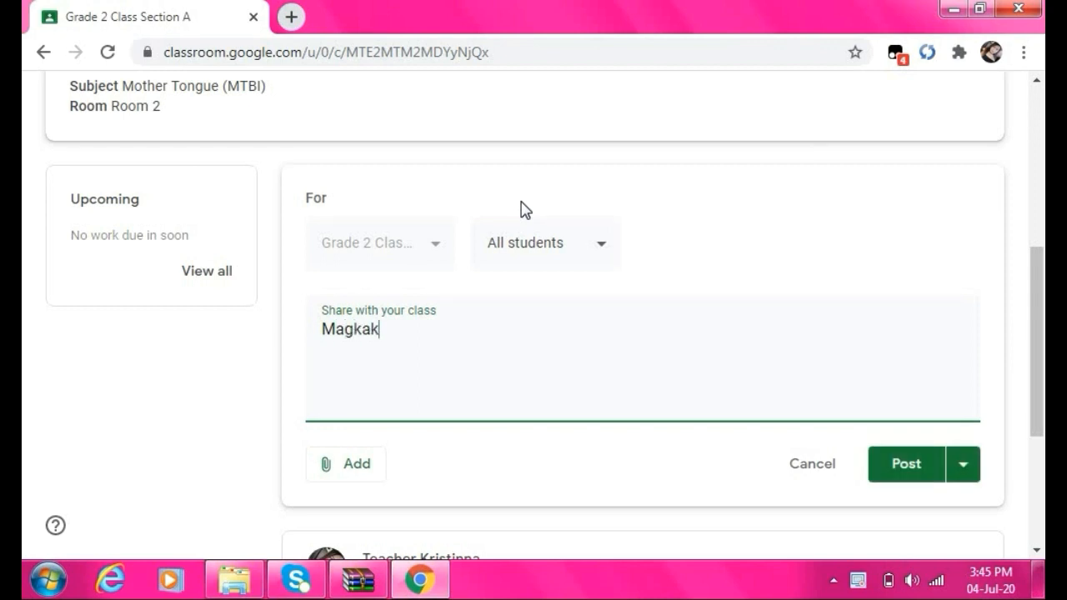
pyautogui.write('aroon tay')
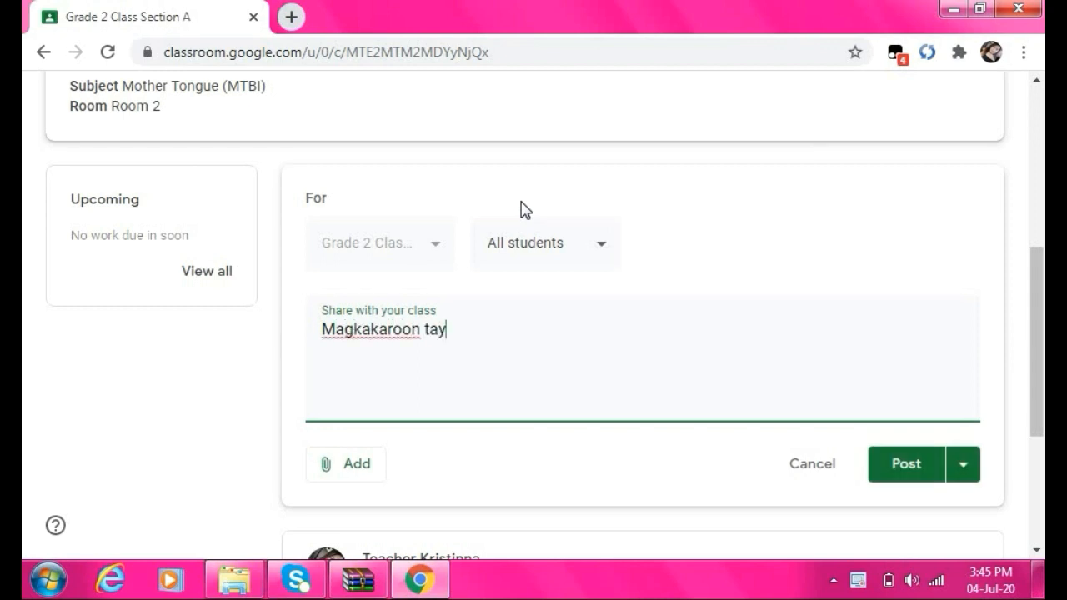
pyautogui.write('o ng pagsusulit')
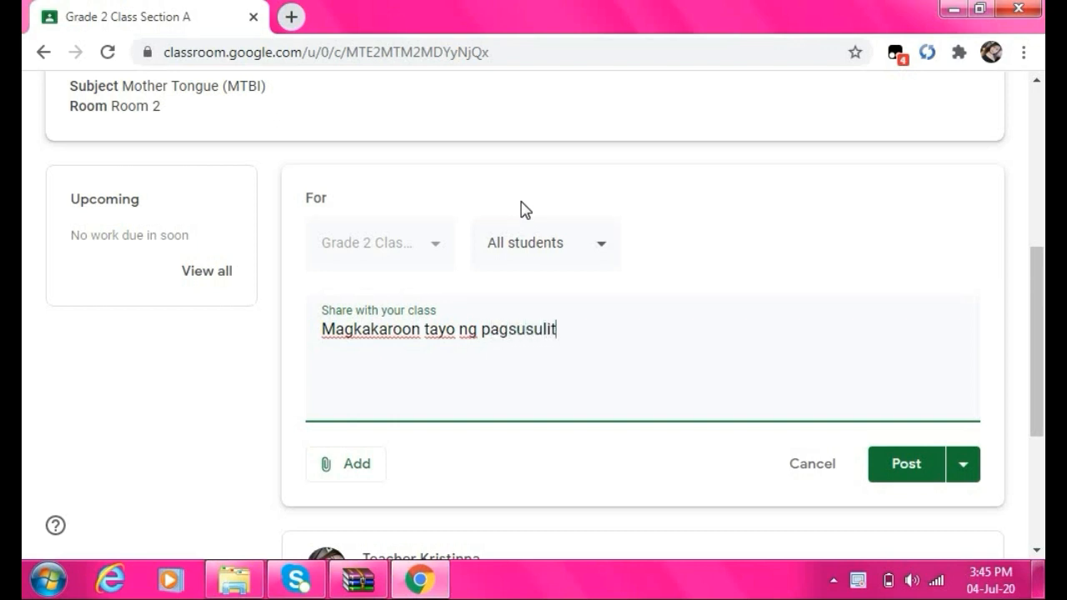
pyautogui.write('. Saguta')
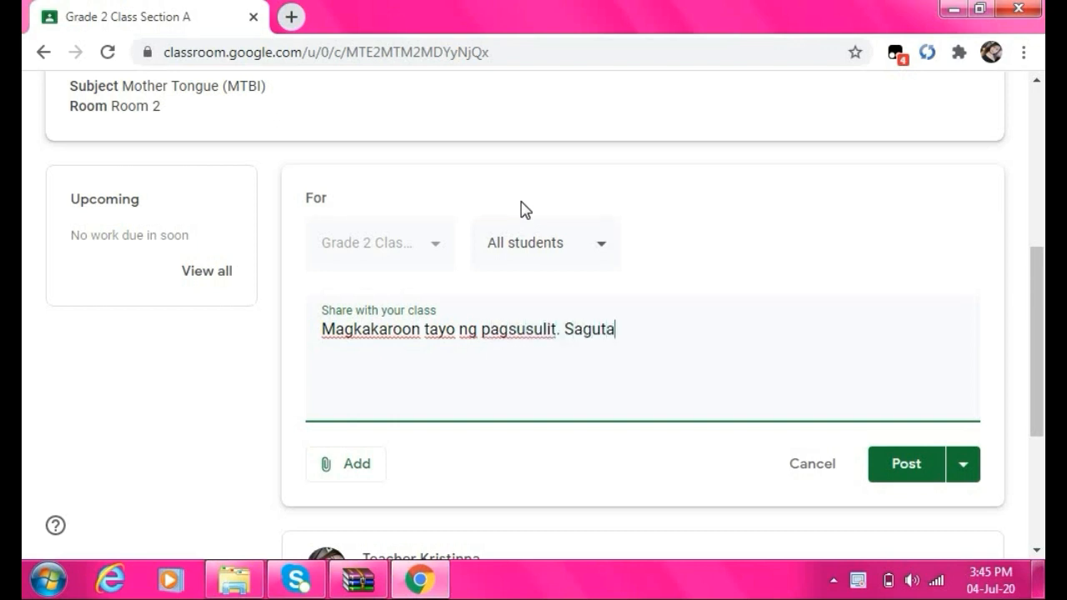
pyautogui.write('n ang')
pyautogui.write(' ibibg')
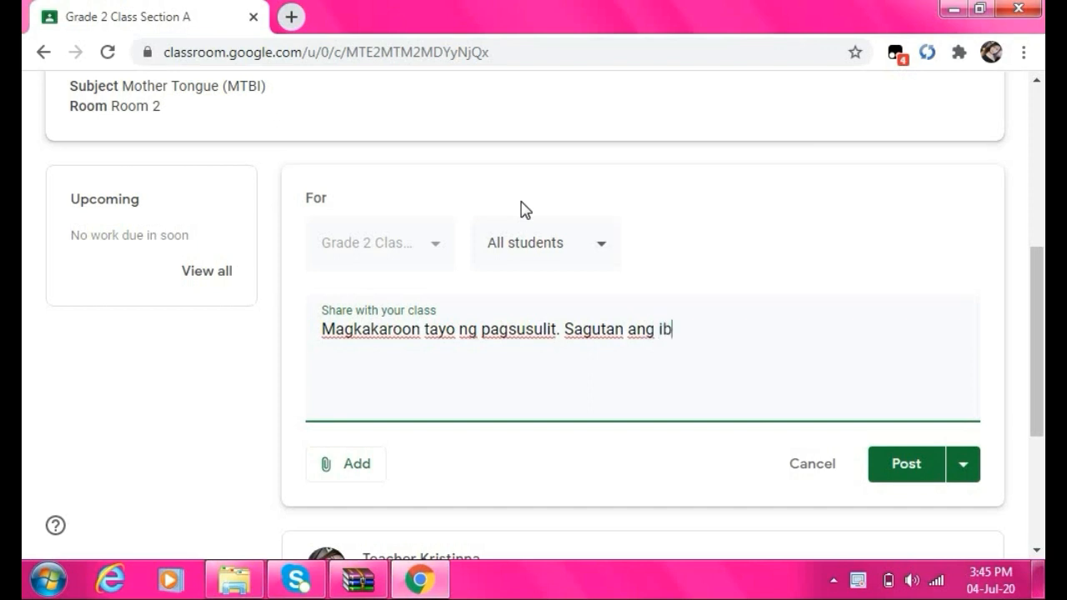
pyautogui.press('BackSpace')
pyautogui.press('BackSpace')
pyautogui.press('BackSpace')
pyautogui.press('BackSpace')
pyautogui.press('BackSpace')
pyautogui.write('susumo')
pyautogui.press('BackSpace')
pyautogui.press('BackSpace')
pyautogui.write('mu')
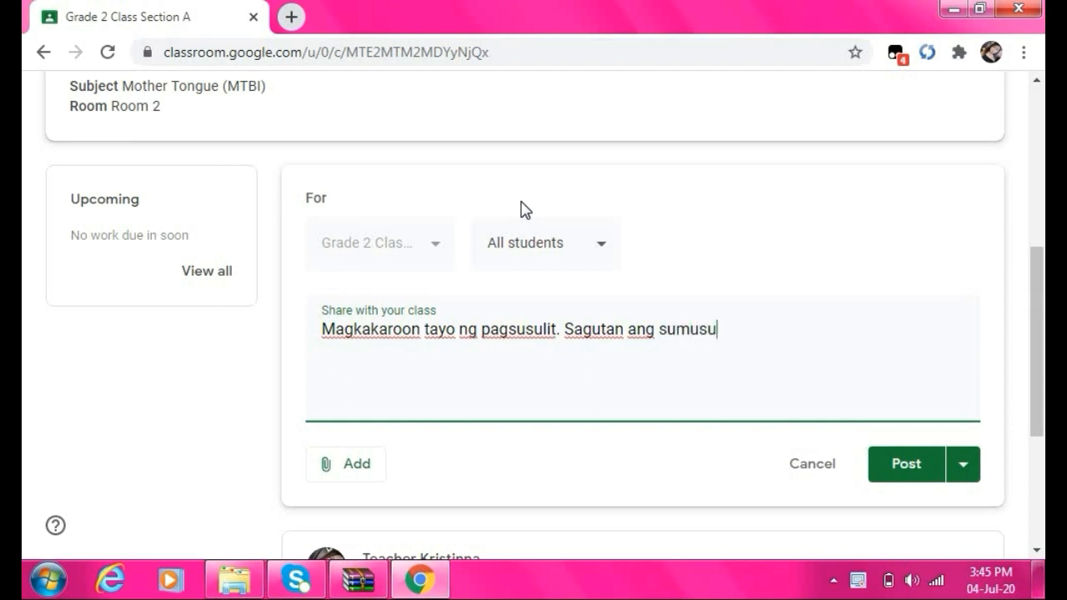
pyautogui.write('snud.')
# Add a second line to the announcement reading "(Halimbawa ay nakapag-attach na tayo ng file)"
pyautogui.press('Return')
pyautogui.write('Halimabaewa')
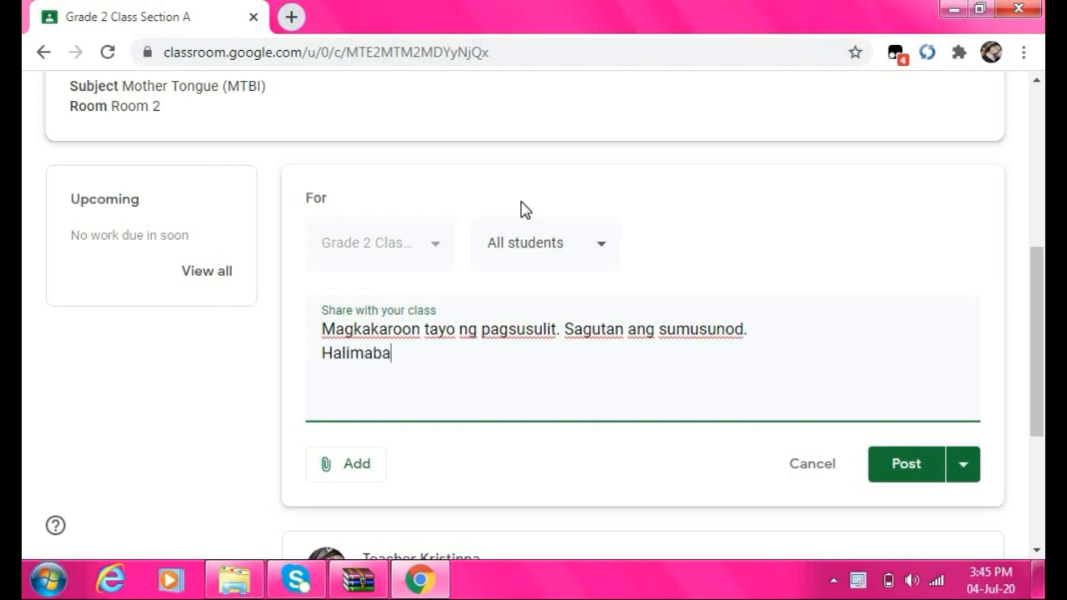
pyautogui.press('BackSpace')
pyautogui.press('BackSpace')
pyautogui.press('BackSpace')
pyautogui.press('BackSpace')
pyautogui.press('BackSpace')
pyautogui.press('BackSpace')
pyautogui.write('bawa ay n')
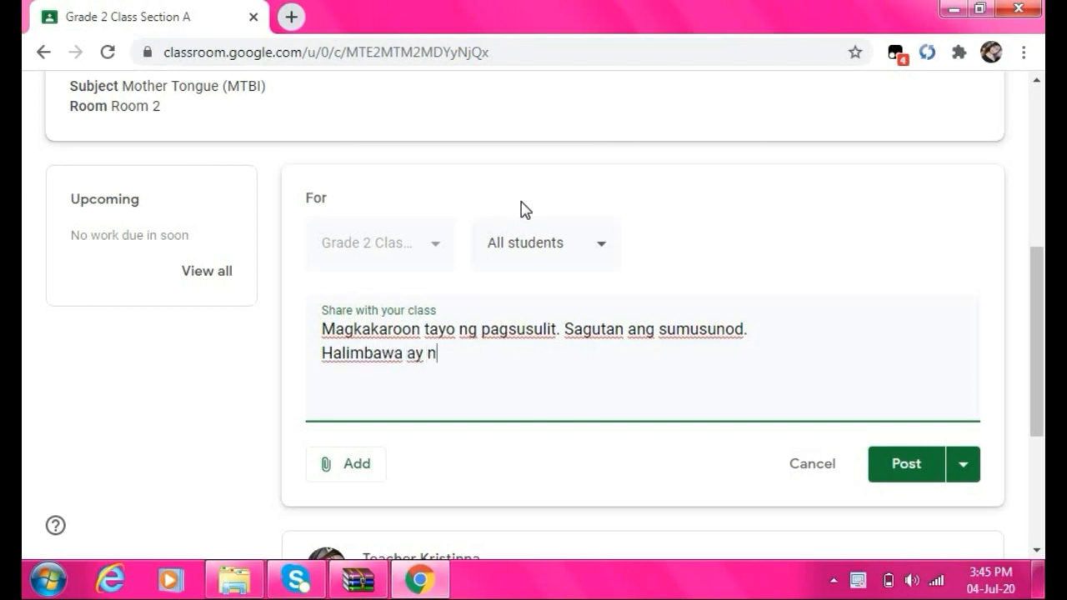
pyautogui.write('akapag-attac')
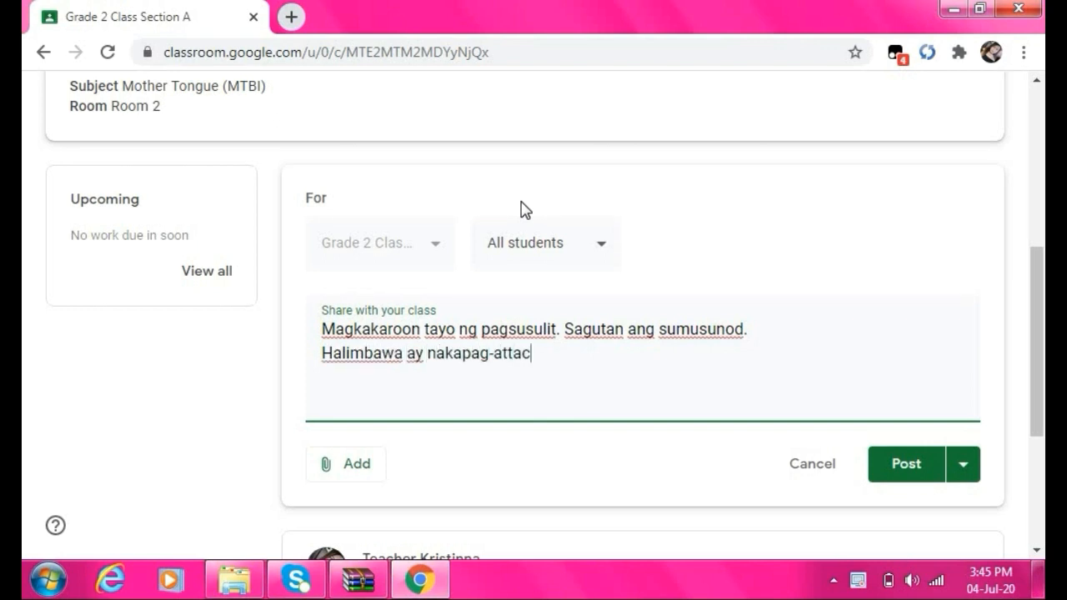
pyautogui.write('h na tayo ng')
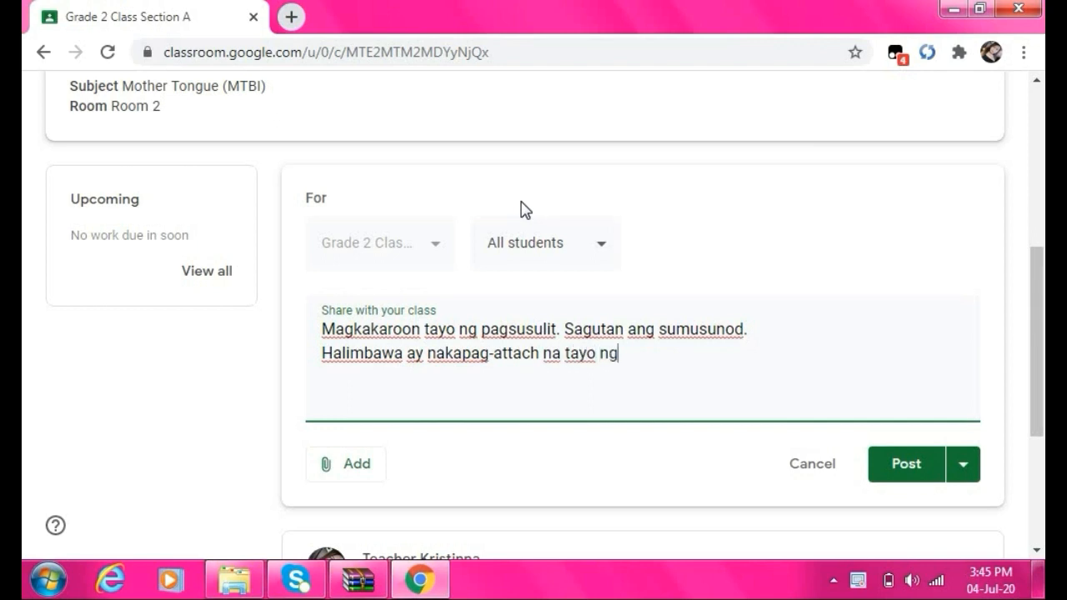
pyautogui.write(' file')
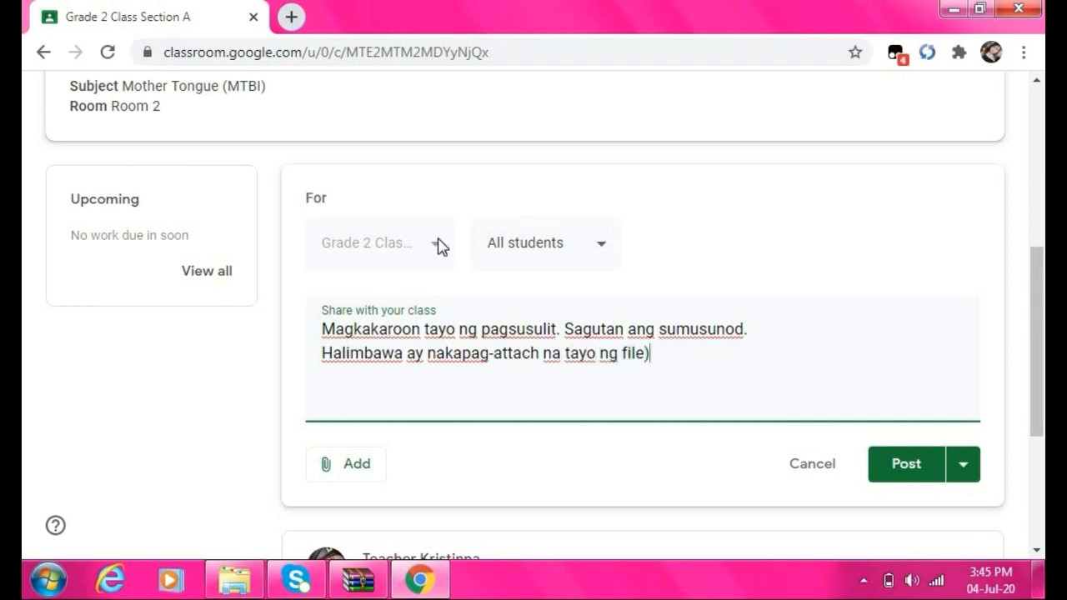
pyautogui.write(')')
pyautogui.click(321, 352)
pyautogui.write('(')
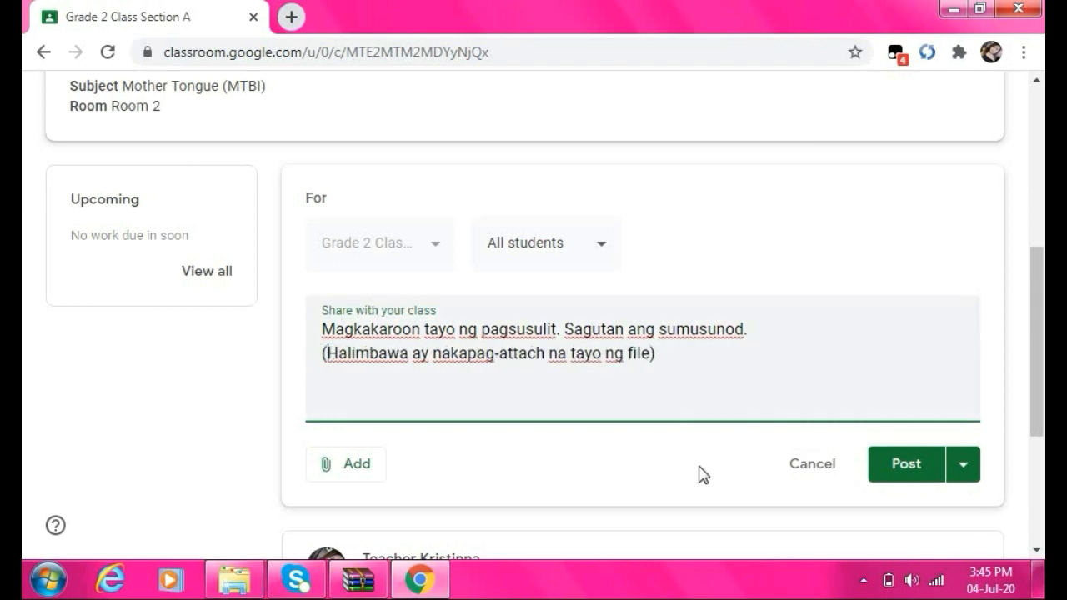
# Schedule the quiz announcement for 6 Jul 2020 at 08:00 instead of posting it immediately
pyautogui.click(963, 469)
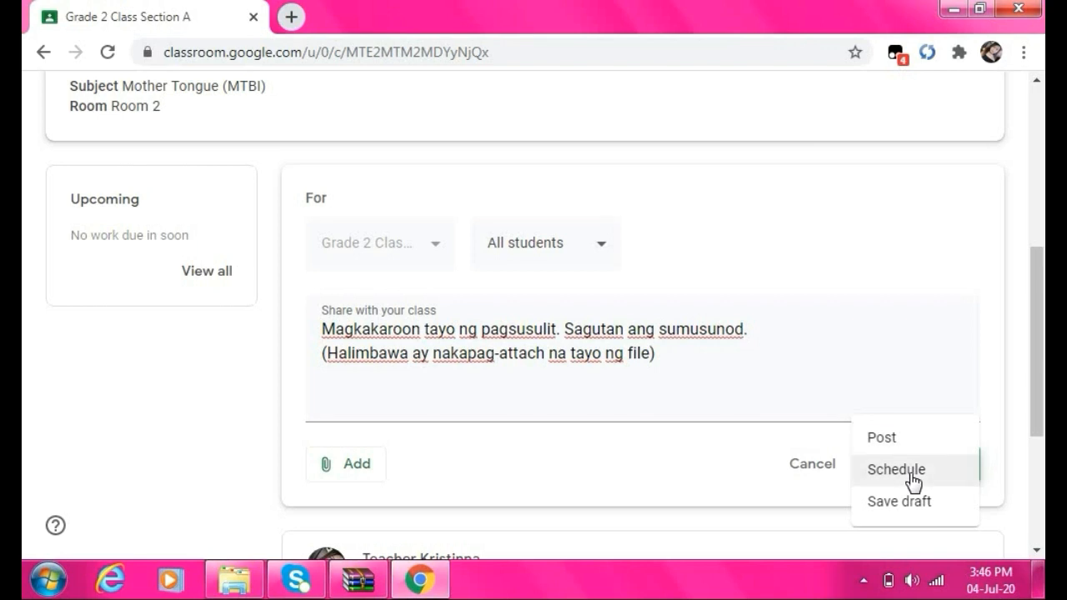
pyautogui.click(912, 479)
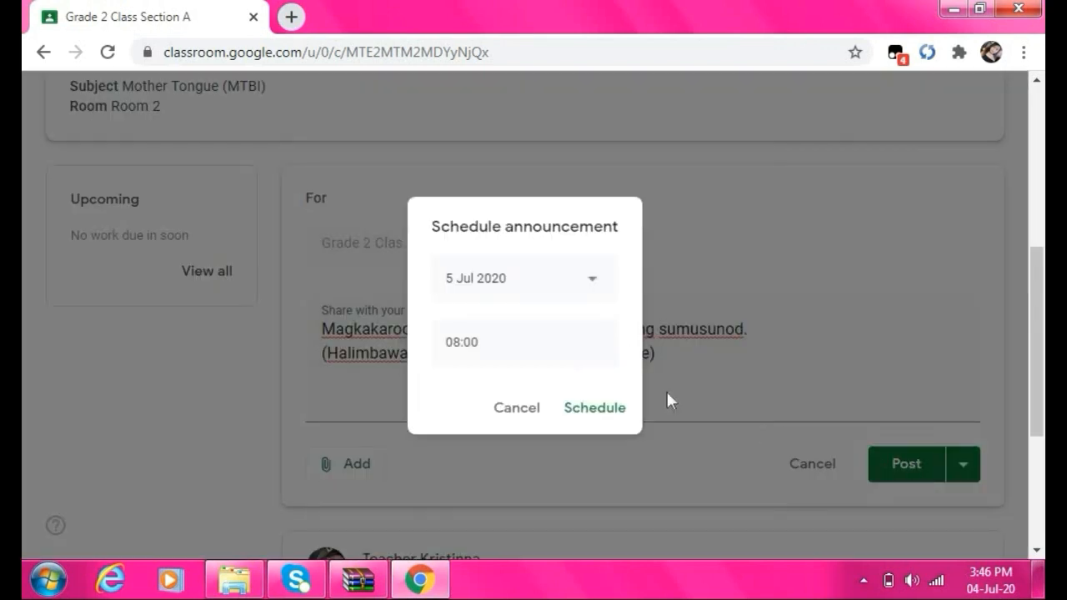
pyautogui.click(590, 283)
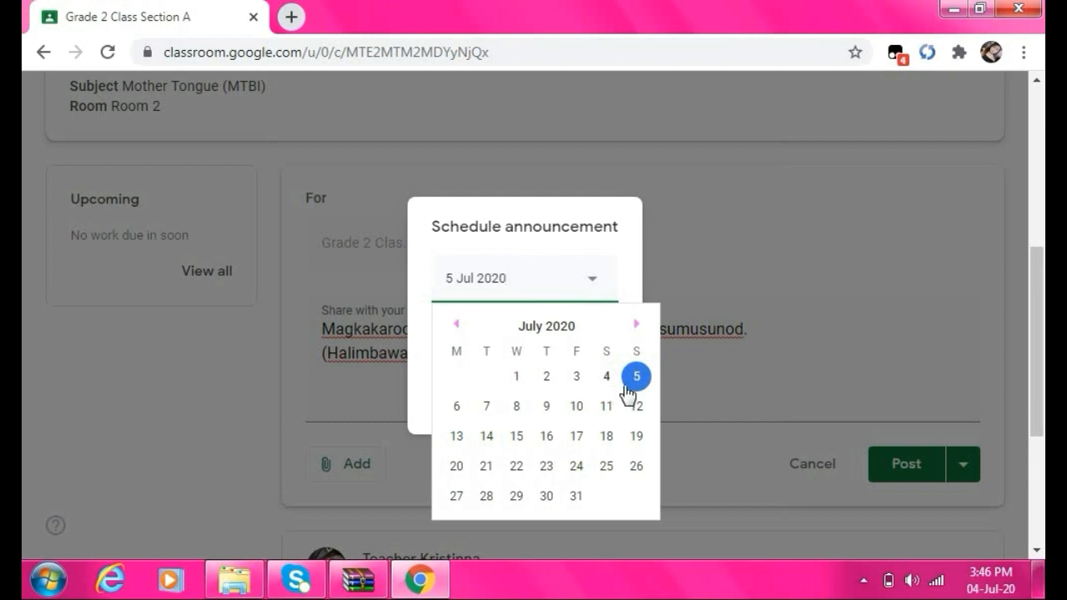
pyautogui.click(458, 410)
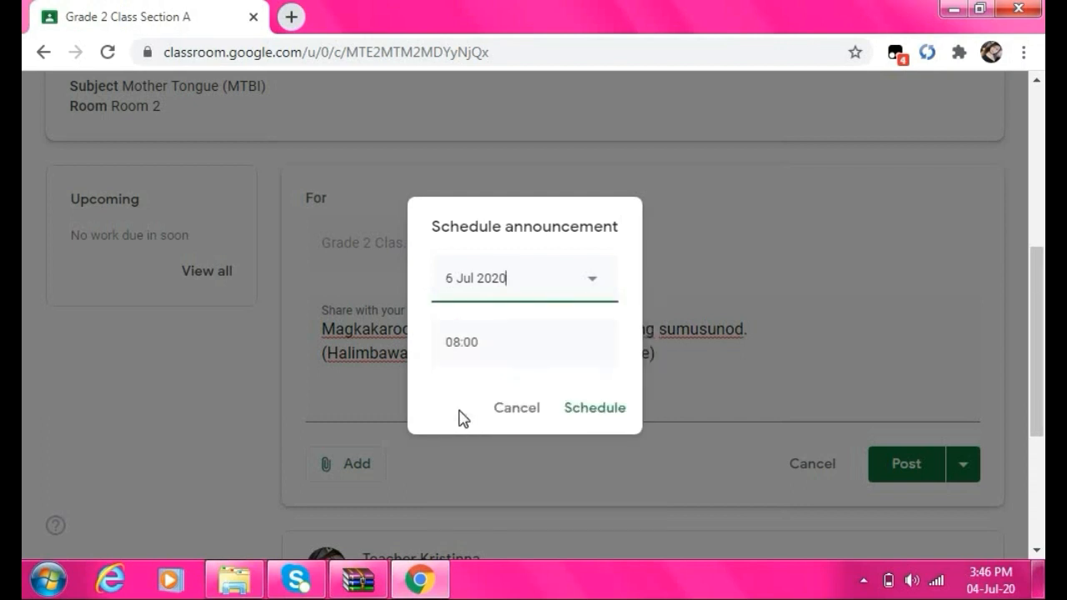
pyautogui.click(485, 350)
pyautogui.click(493, 350)
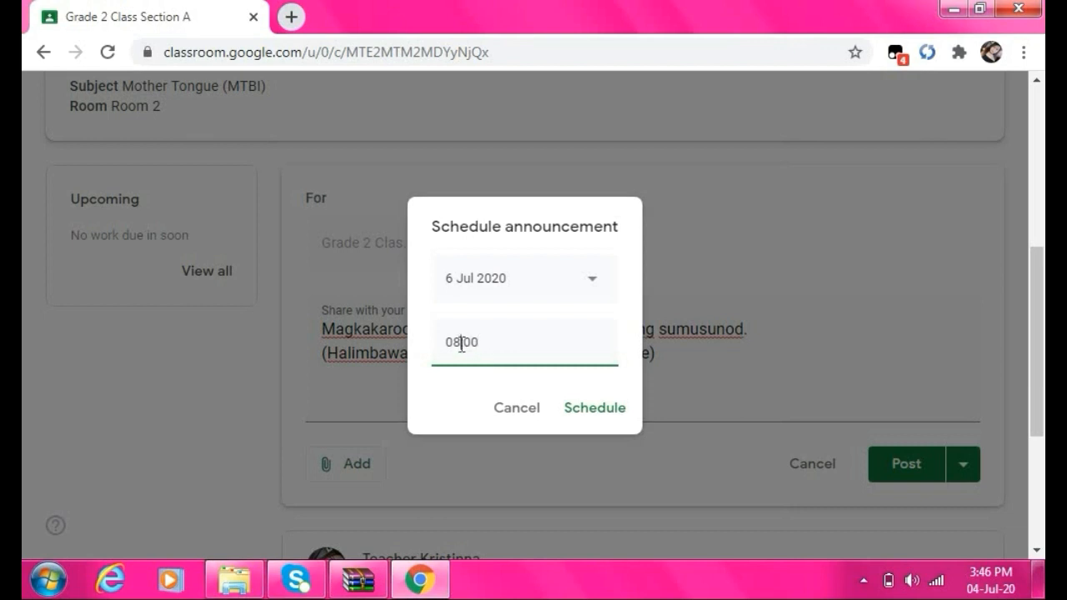
pyautogui.click(595, 408)
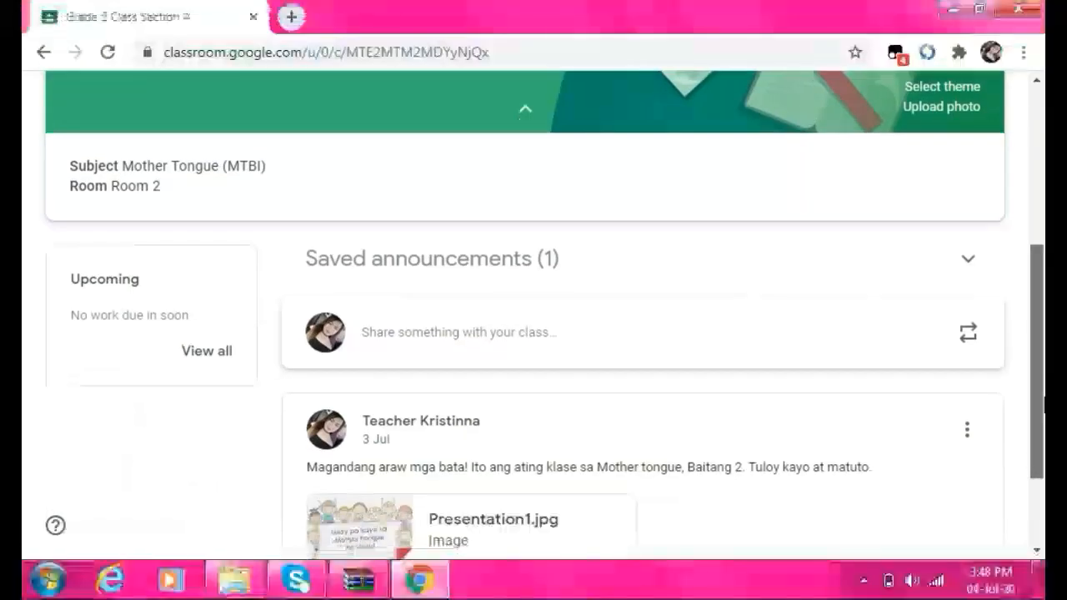
# Start a new assignment in the class's Classwork and dismiss the rubric tip
pyautogui.scroll(-2, 533, 317)
pyautogui.scroll(5, 534, 317)
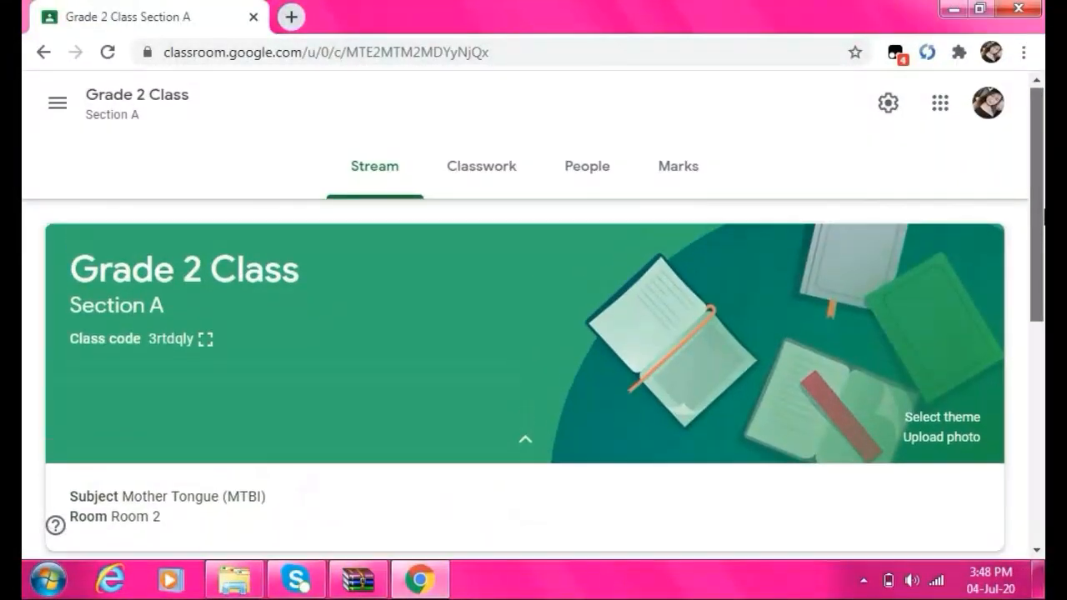
pyautogui.click(508, 175)
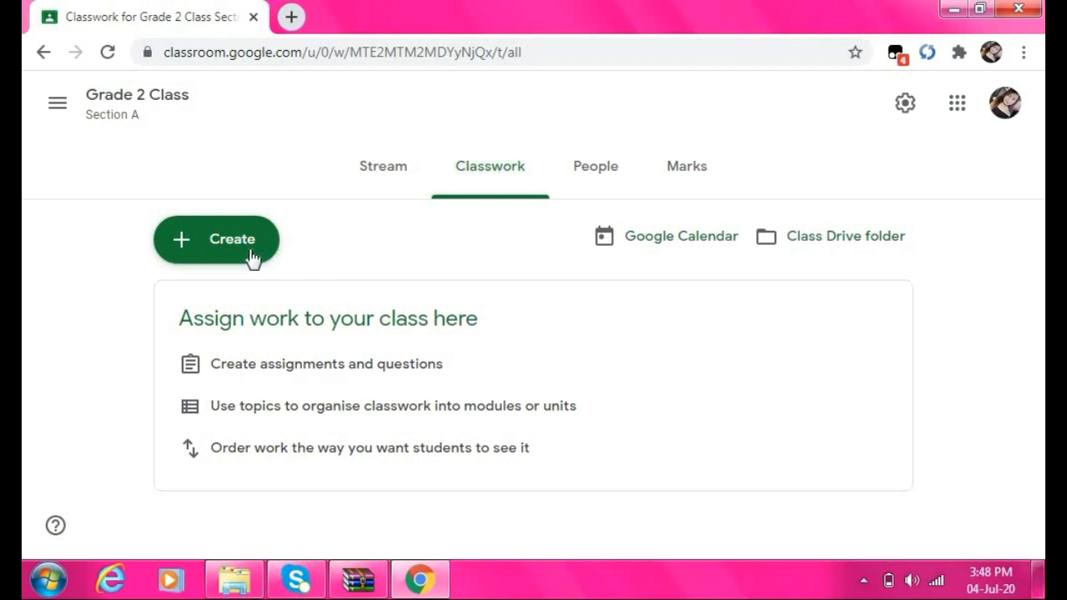
pyautogui.click(210, 248)
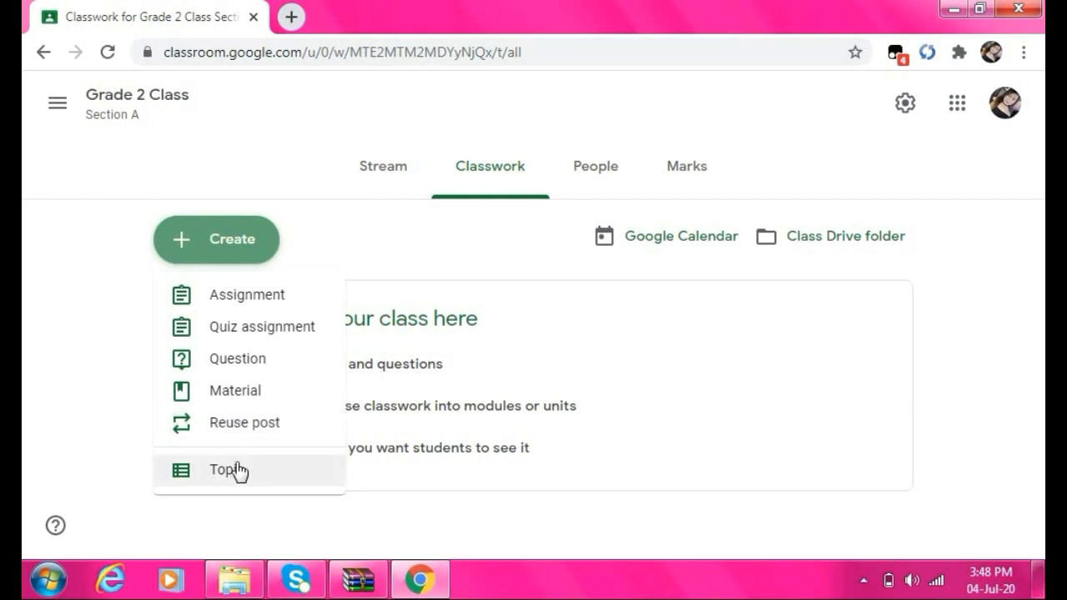
pyautogui.click(243, 304)
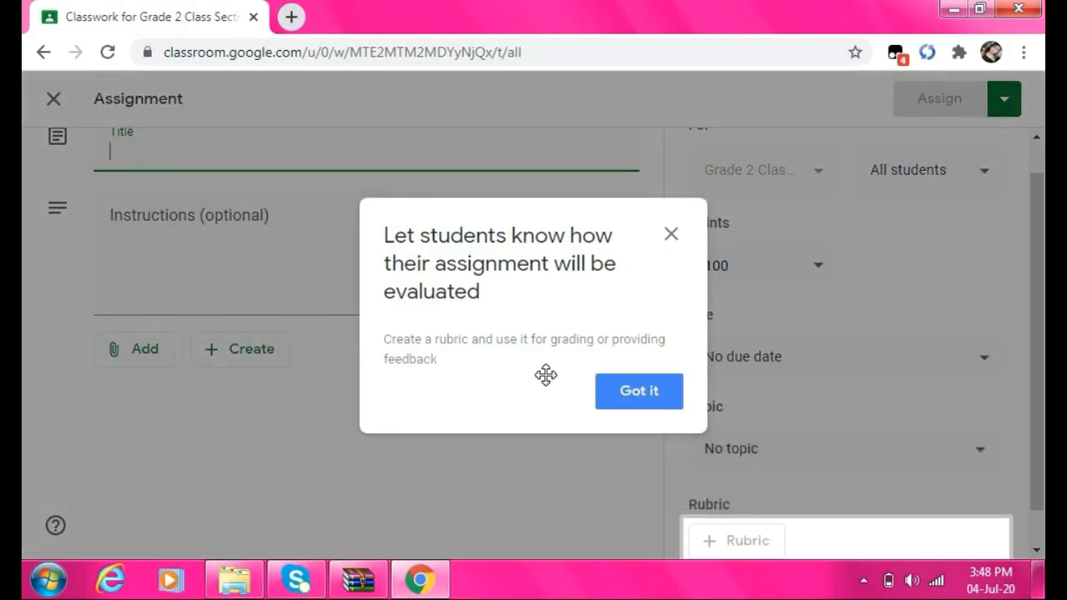
pyautogui.click(612, 405)
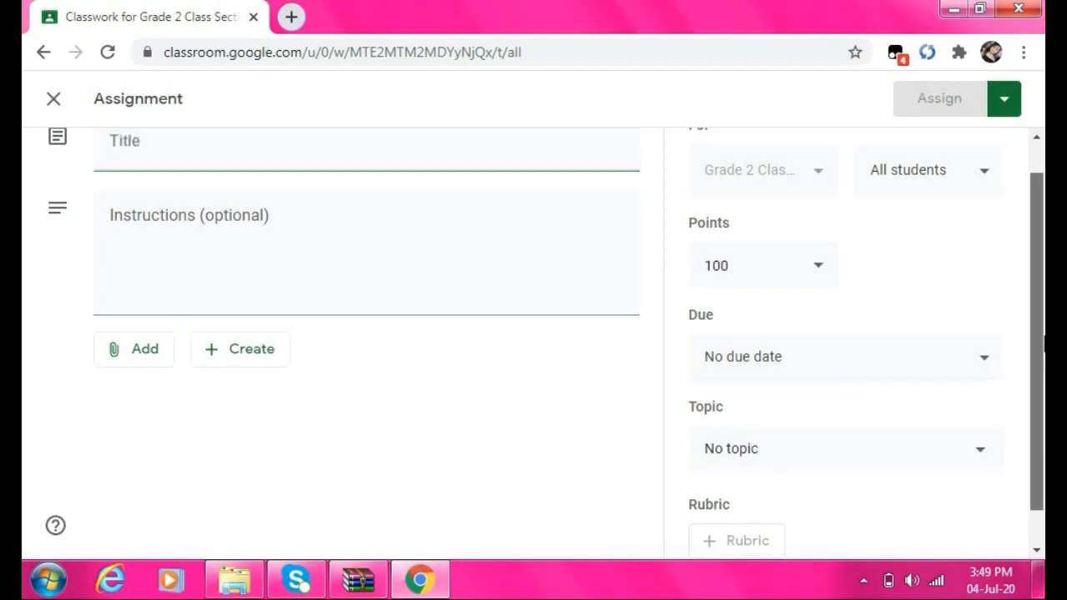
# Title the assignment "Gawaing Bahay sa Mother Tongue"
pyautogui.click(131, 183)
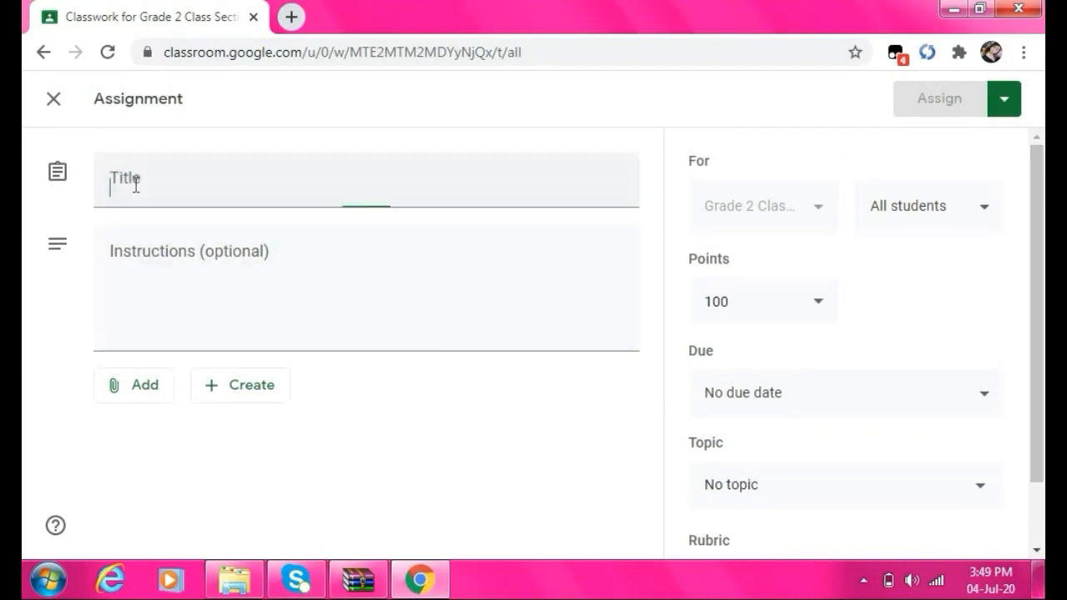
pyautogui.write('Ga')
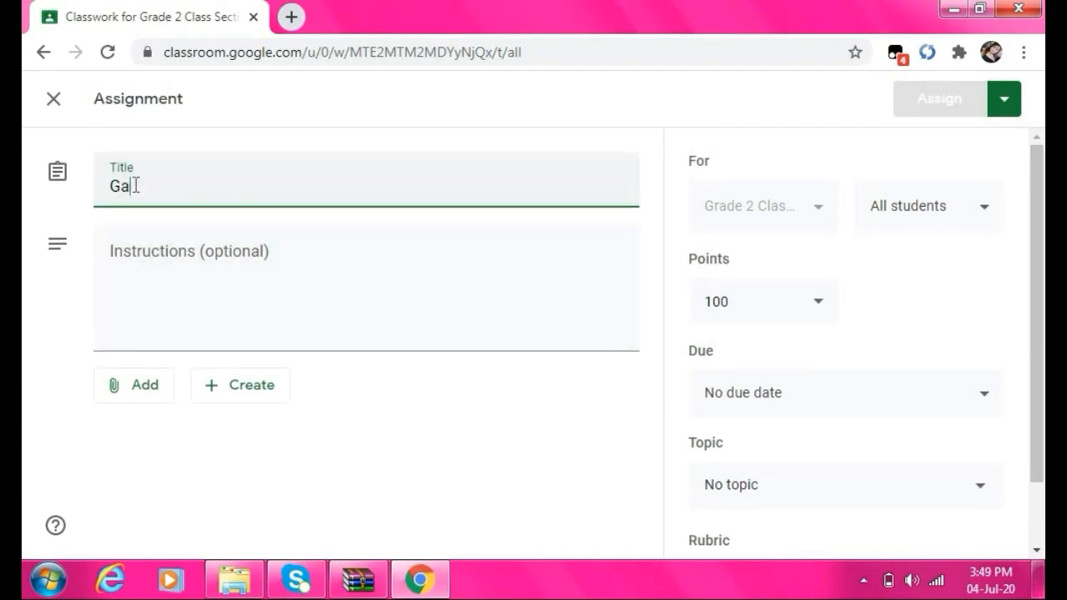
pyautogui.write('waing Baha')
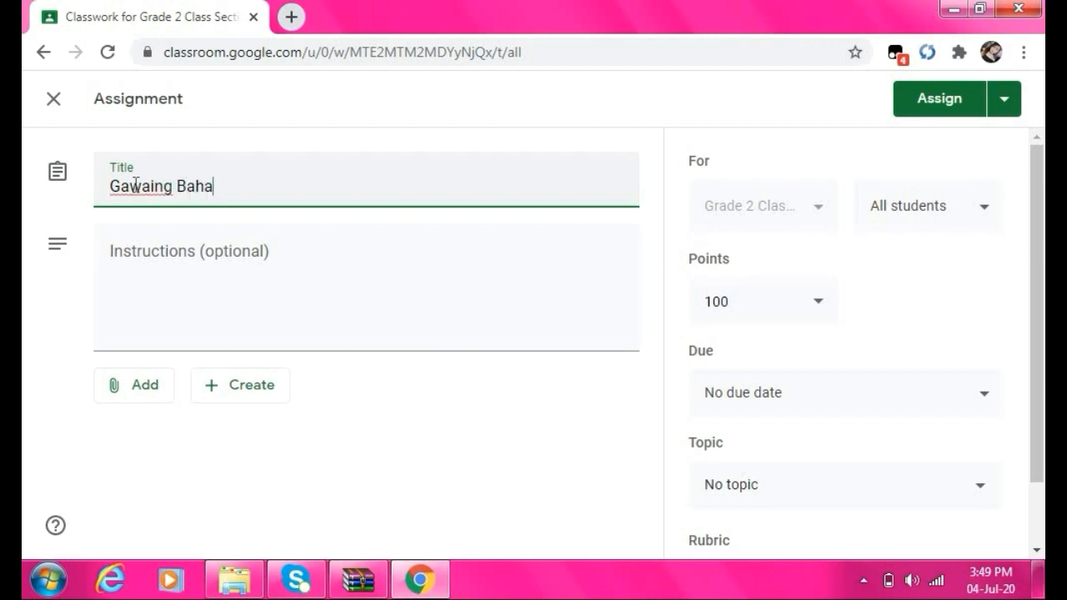
pyautogui.write('y sa Mother ')
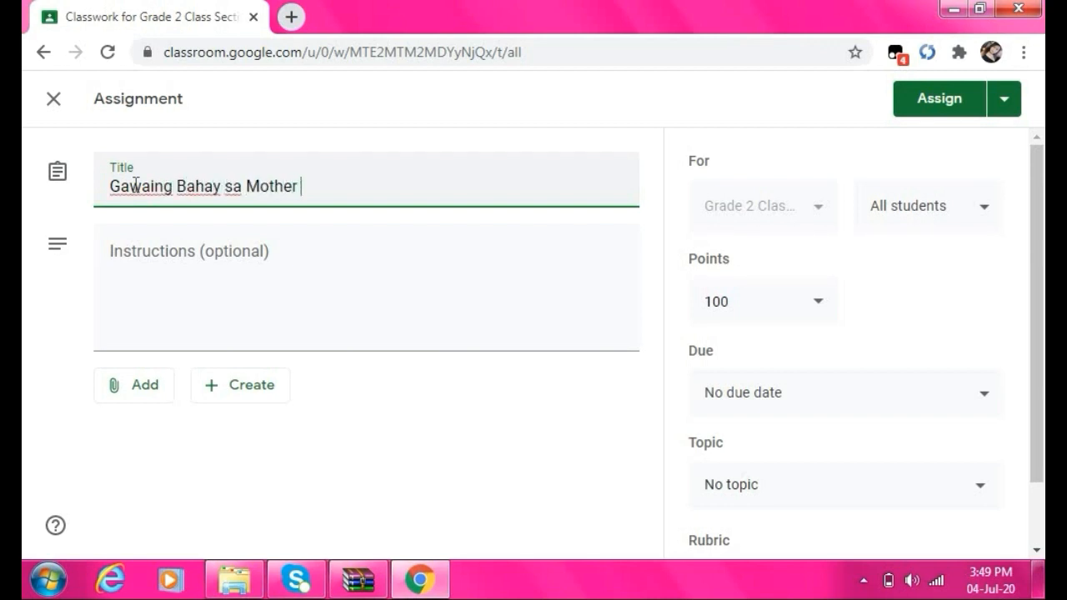
pyautogui.write('Tongue')
# Write the assignment instructions as "Sagutan ang sumusunod na tanong."
pyautogui.click(161, 271)
pyautogui.write('Sa')
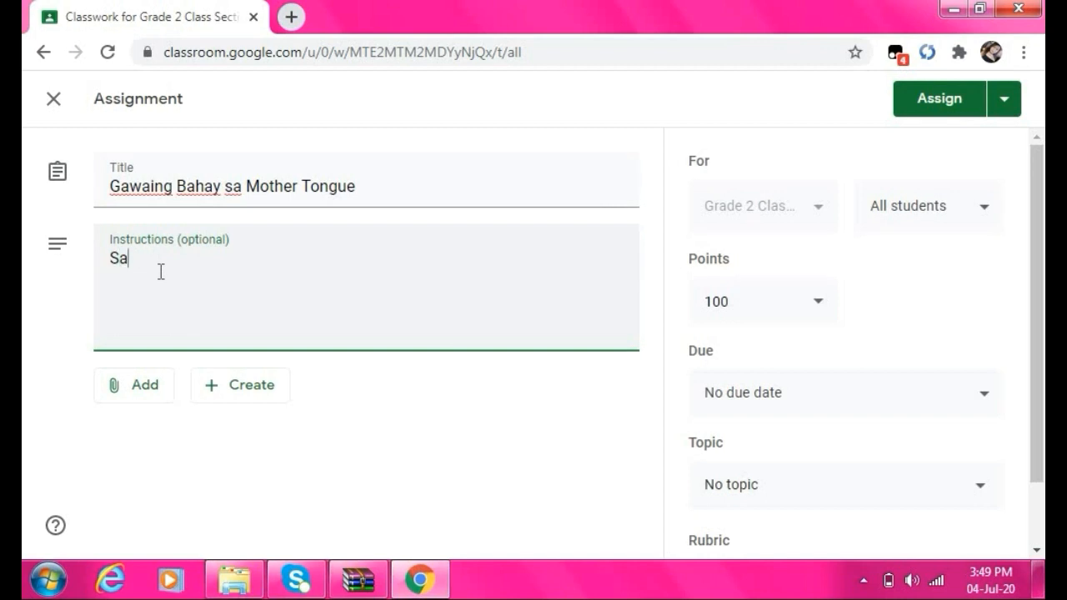
pyautogui.write('gutan ang sumusunod')
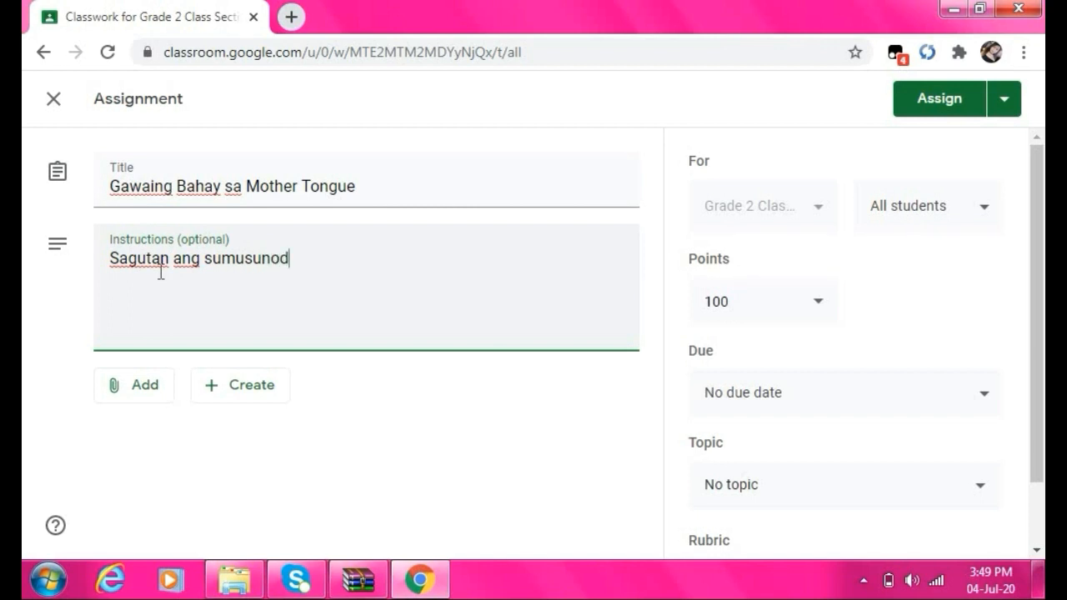
pyautogui.write(' na tanong')
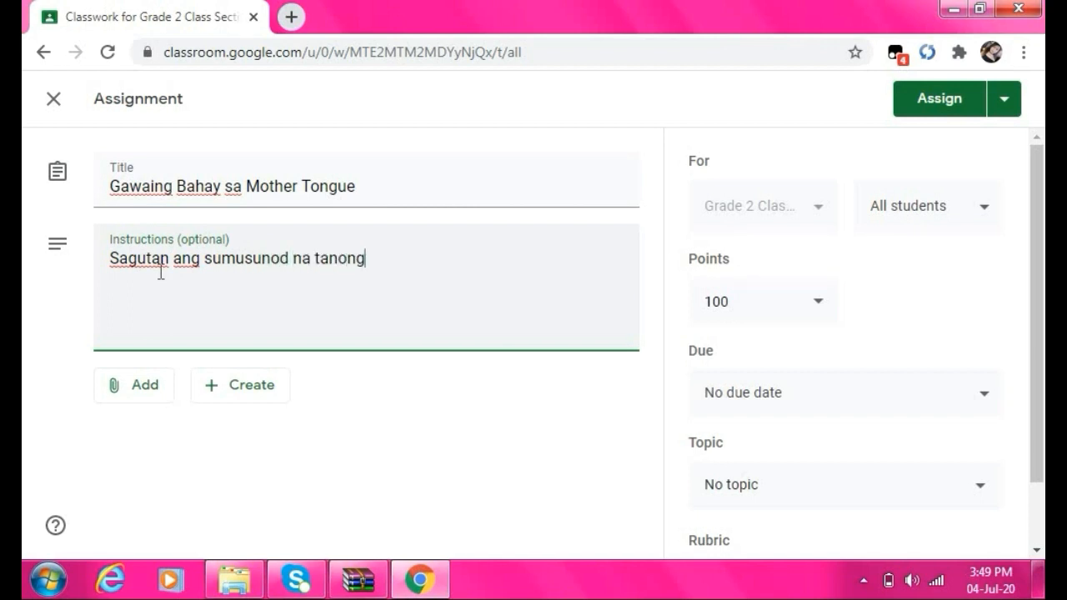
pyautogui.write('.')
pyautogui.click(139, 387)
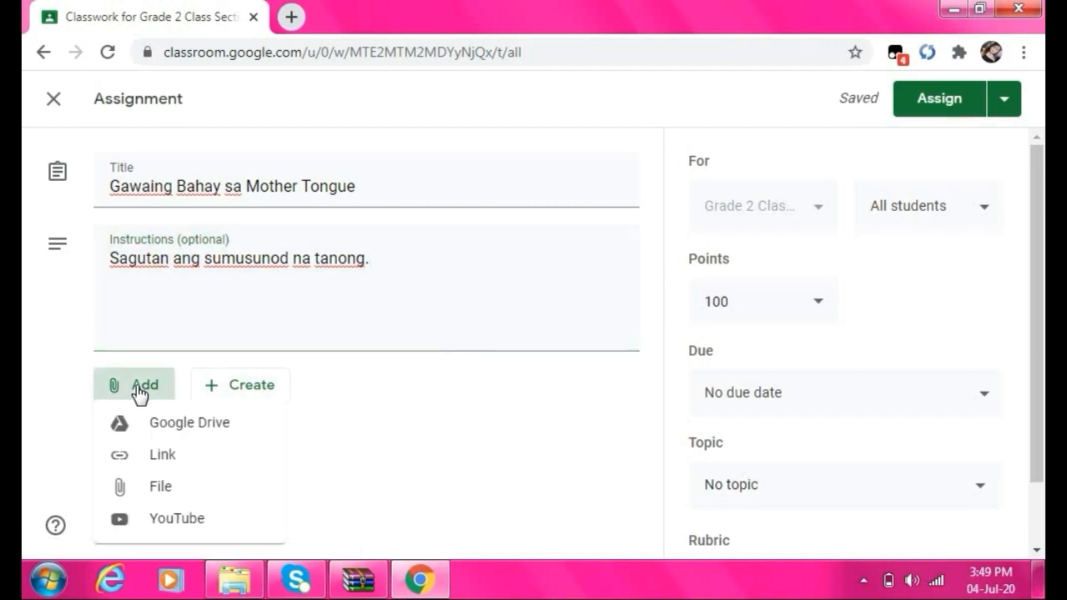
pyautogui.click(162, 456)
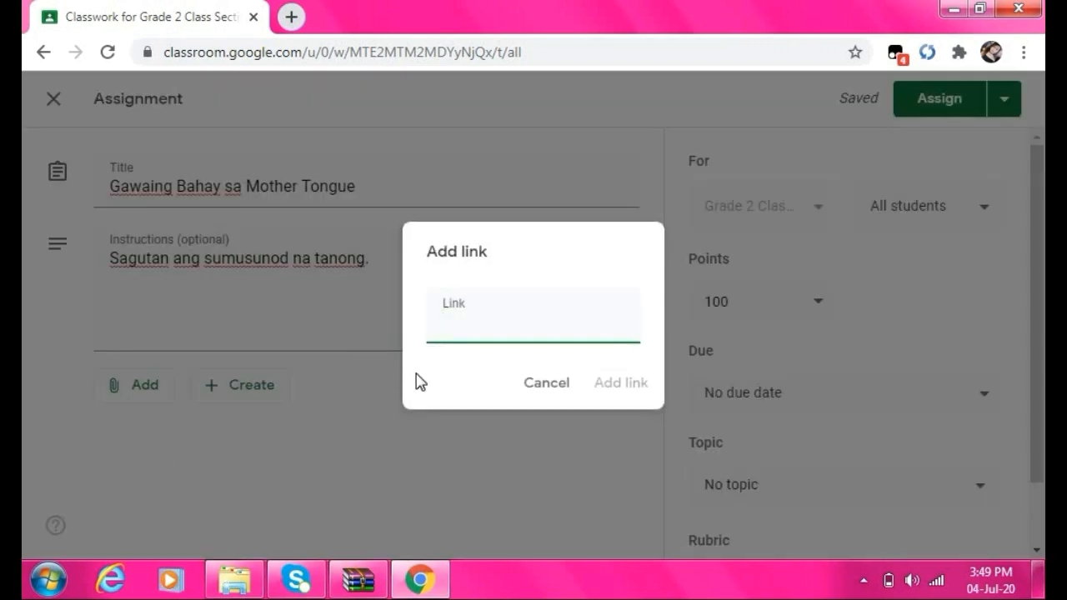
pyautogui.click(540, 383)
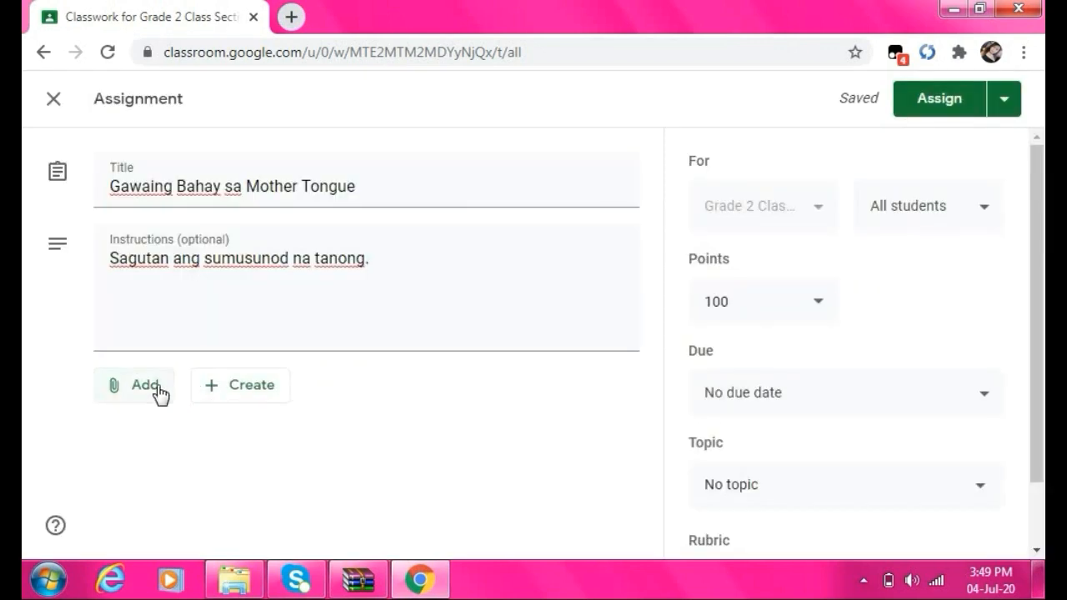
# Attach the image download.jpg from the computer's Desktop to the assignment and dismiss the sharing settings tip
pyautogui.click(158, 390)
pyautogui.click(165, 490)
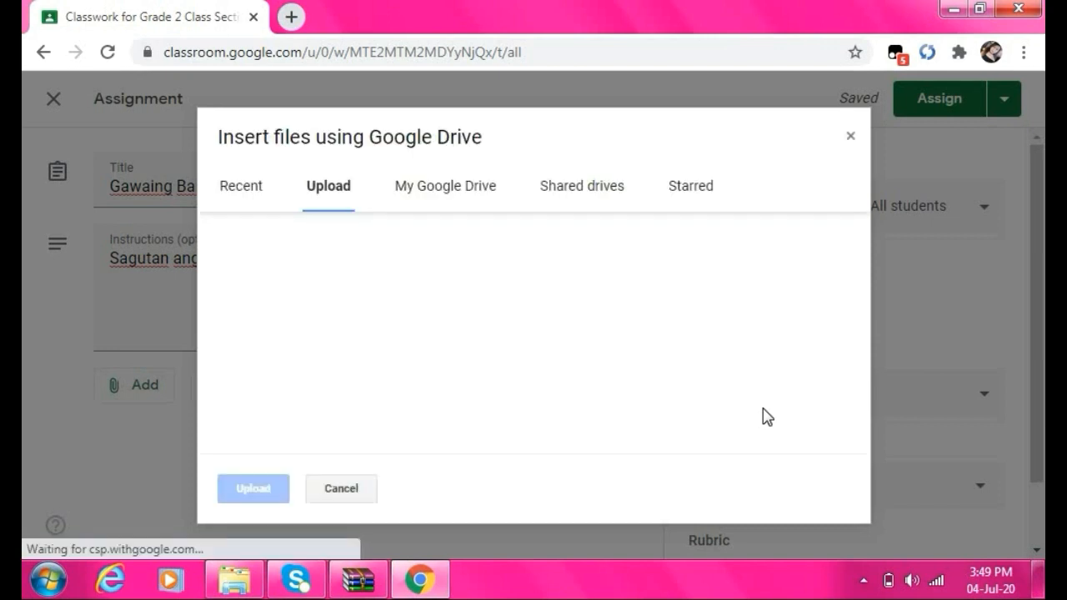
pyautogui.click(553, 338)
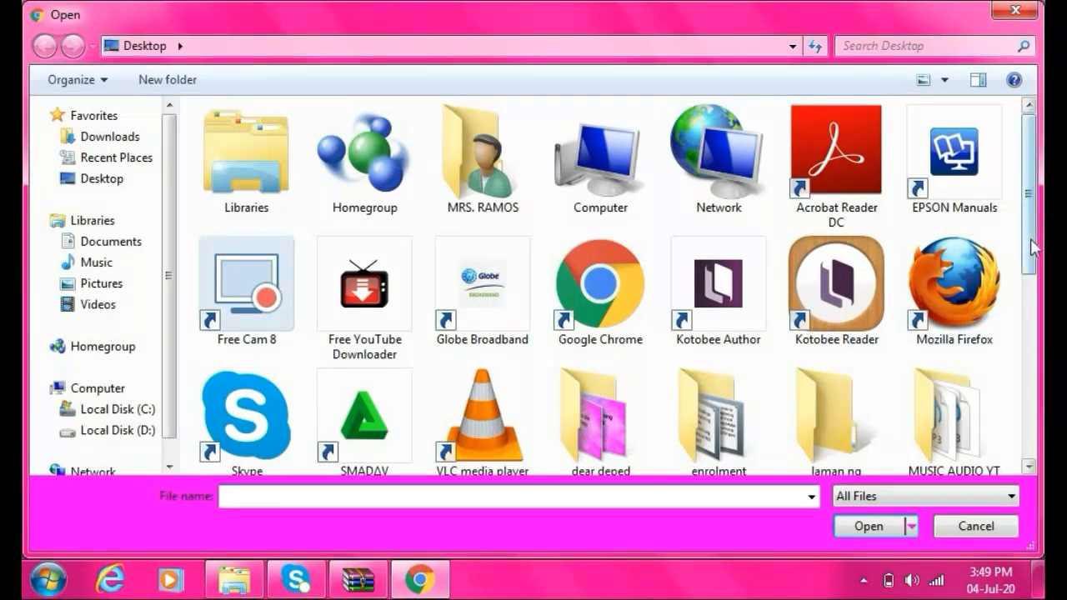
pyautogui.moveTo(1033, 220); pyautogui.dragTo(1034, 431)
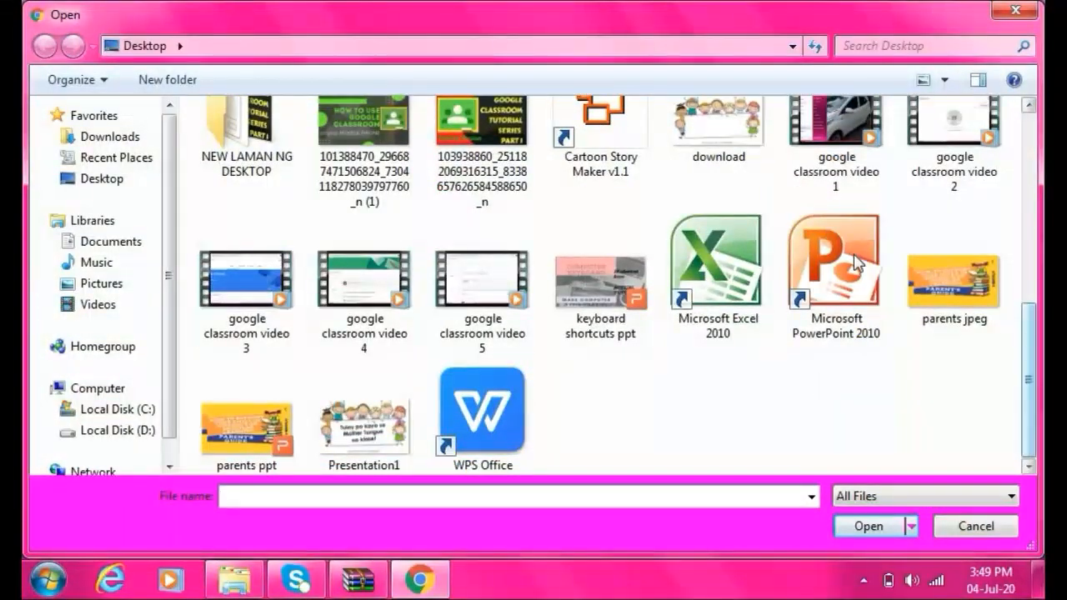
pyautogui.click(740, 149)
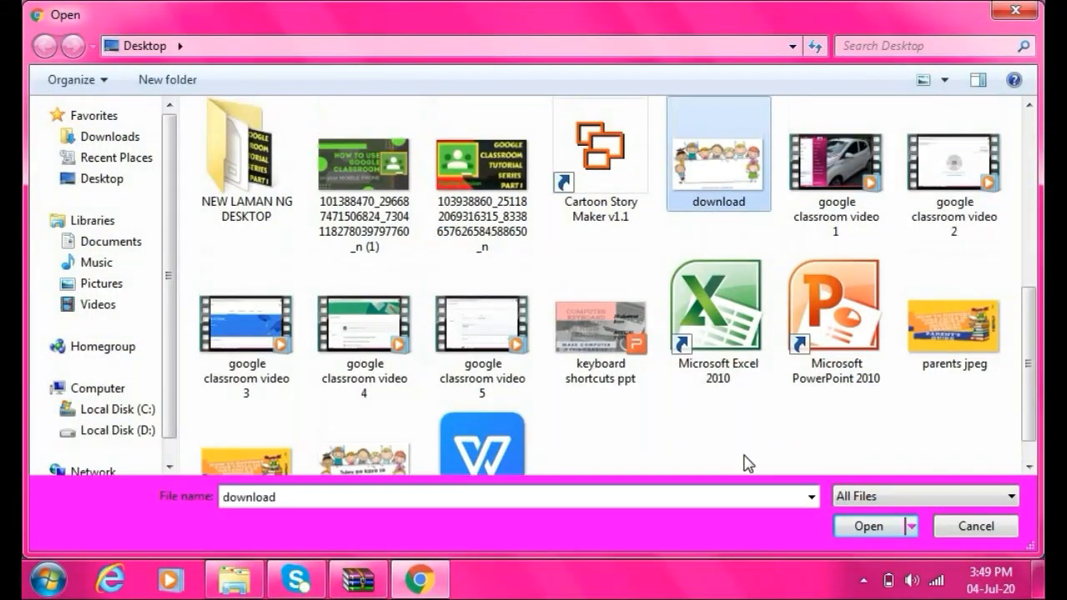
pyautogui.click(862, 525)
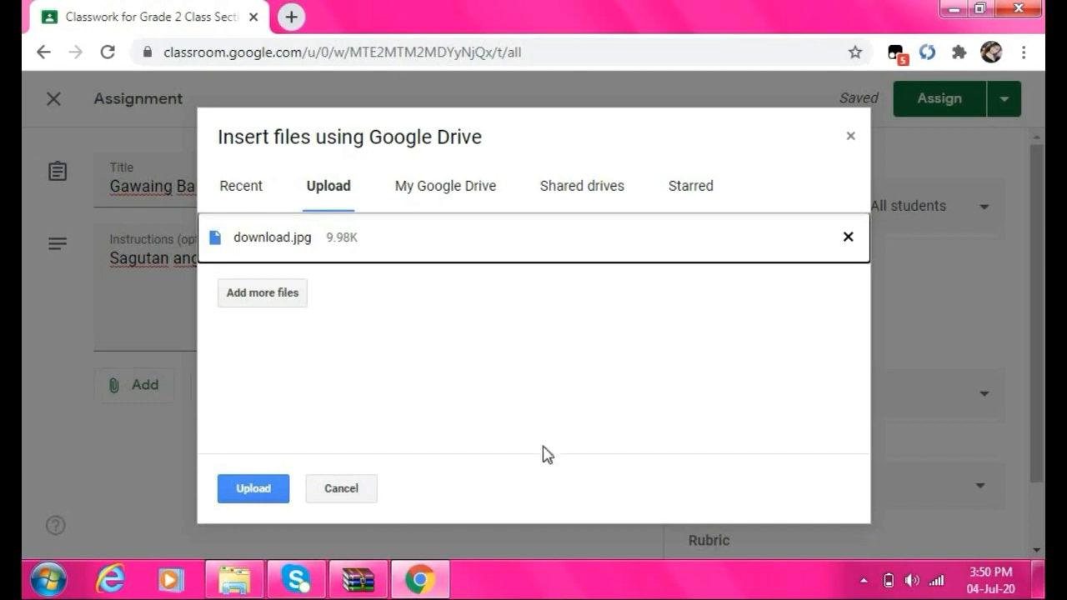
pyautogui.click(268, 490)
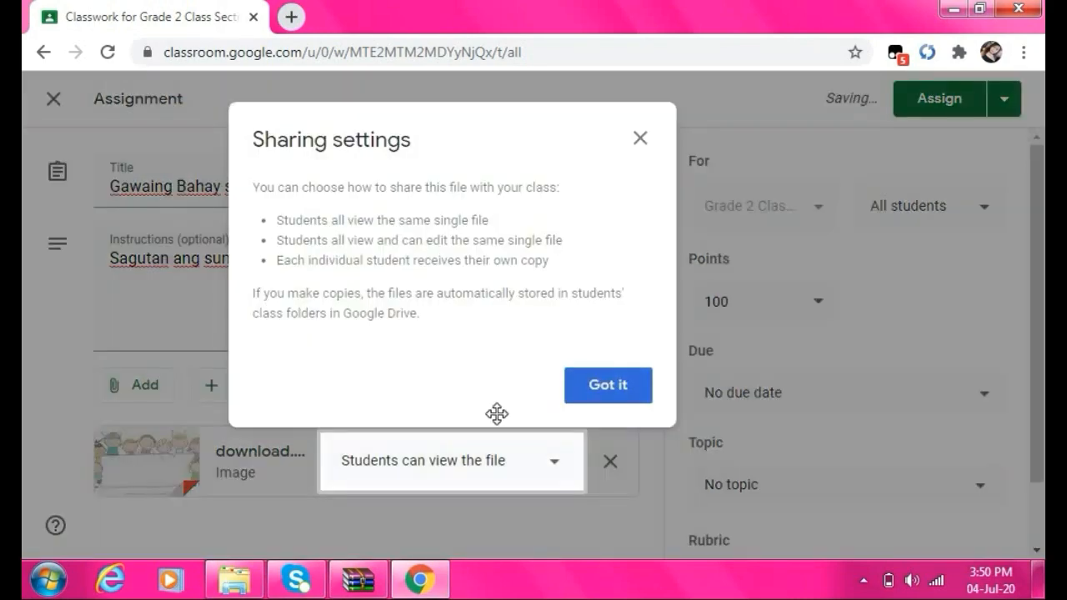
pyautogui.click(605, 392)
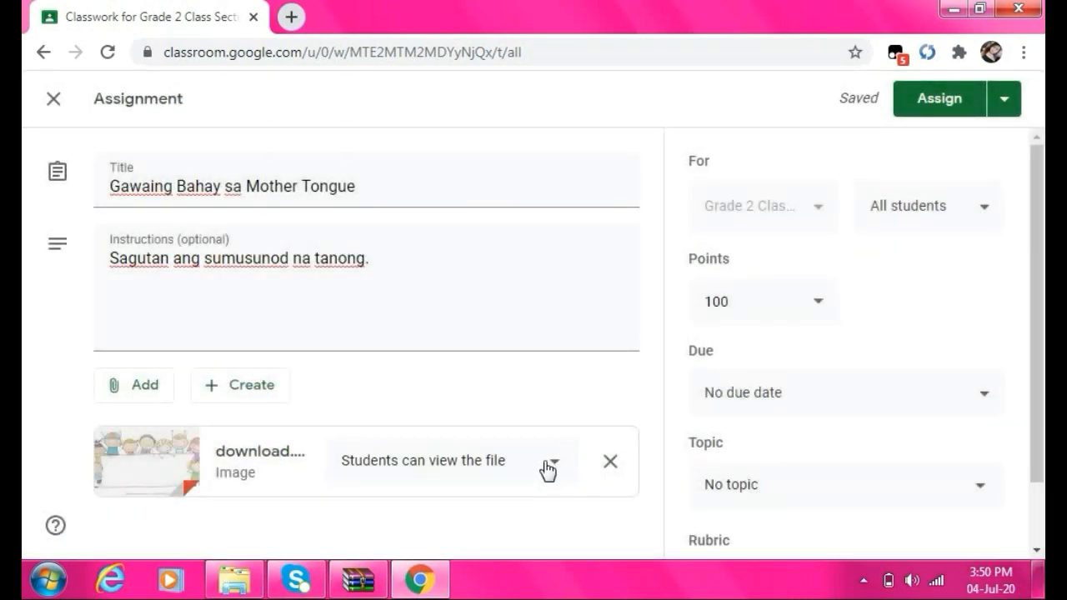
pyautogui.click(265, 392)
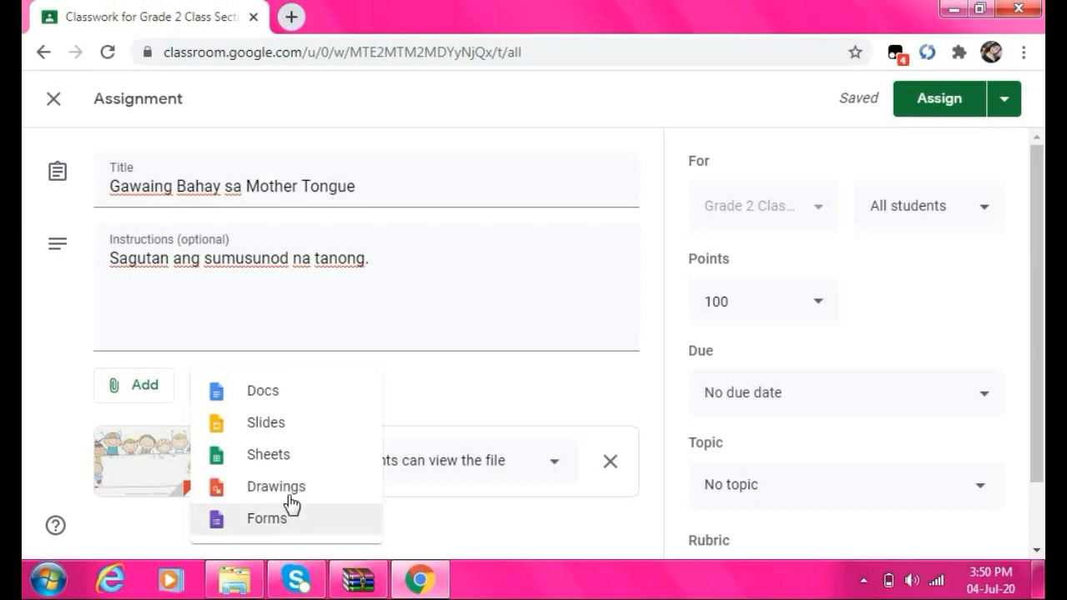
pyautogui.click(467, 390)
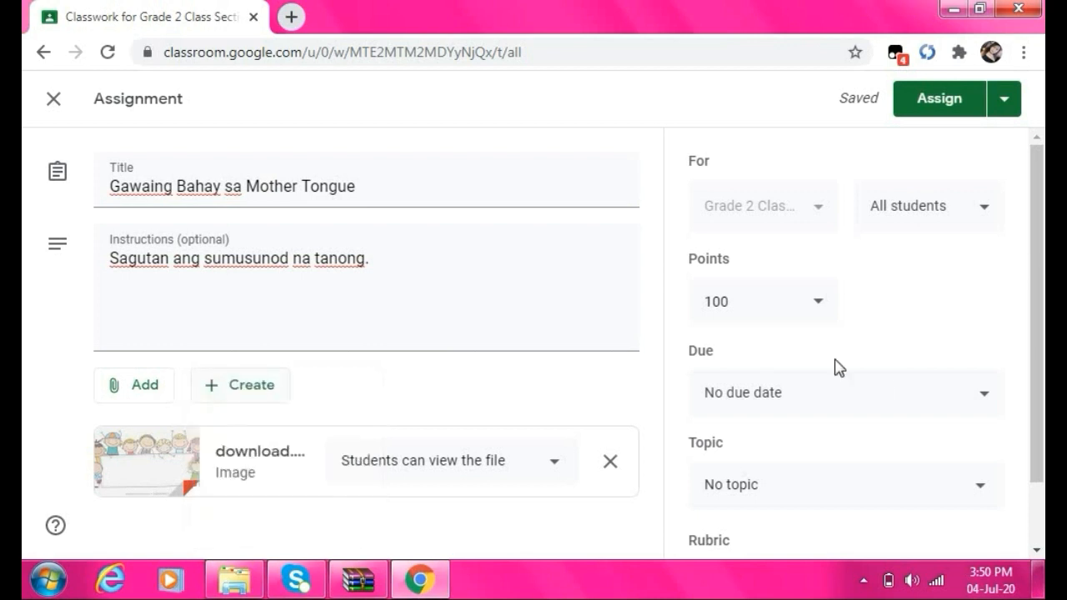
pyautogui.click(960, 207)
pyautogui.click(960, 207)
pyautogui.scroll(-1, 1045, 413)
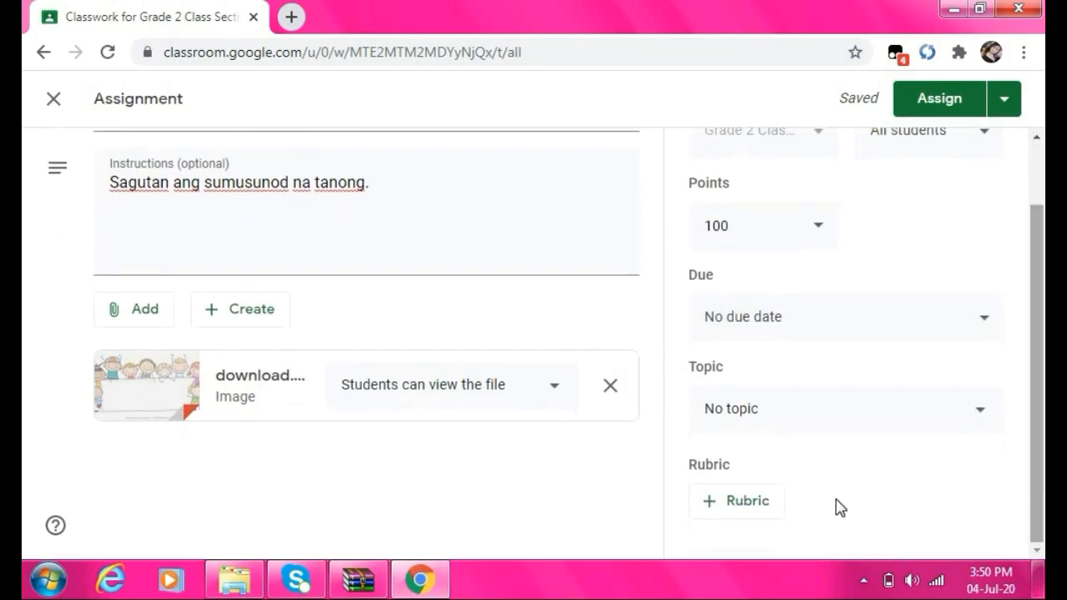
# Assign the homework to all students and dismiss the tip about adding a topic
pyautogui.click(938, 98)
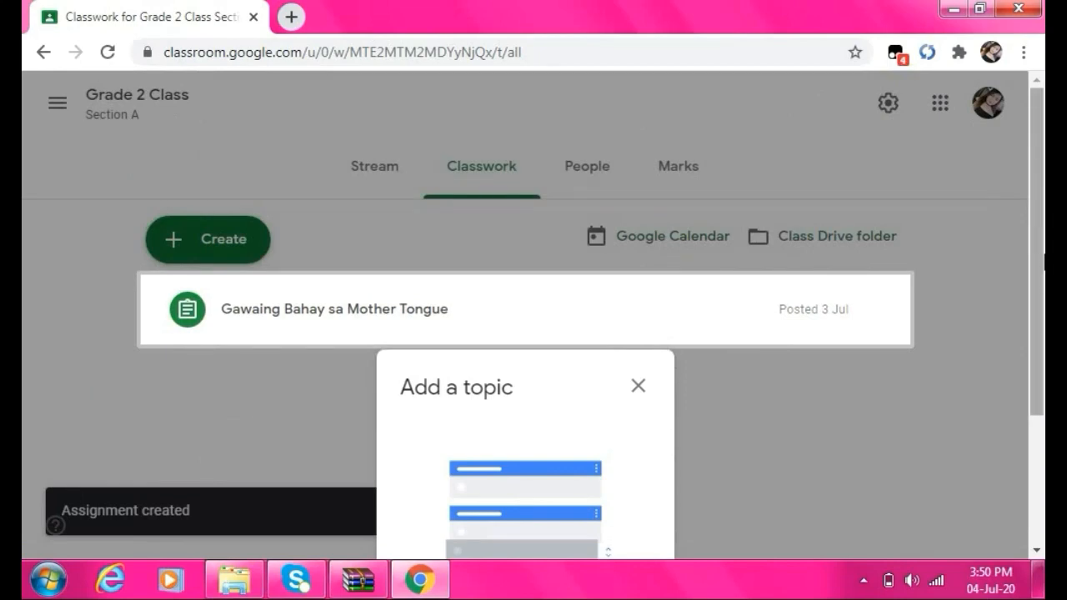
pyautogui.scroll(-2, 711, 320)
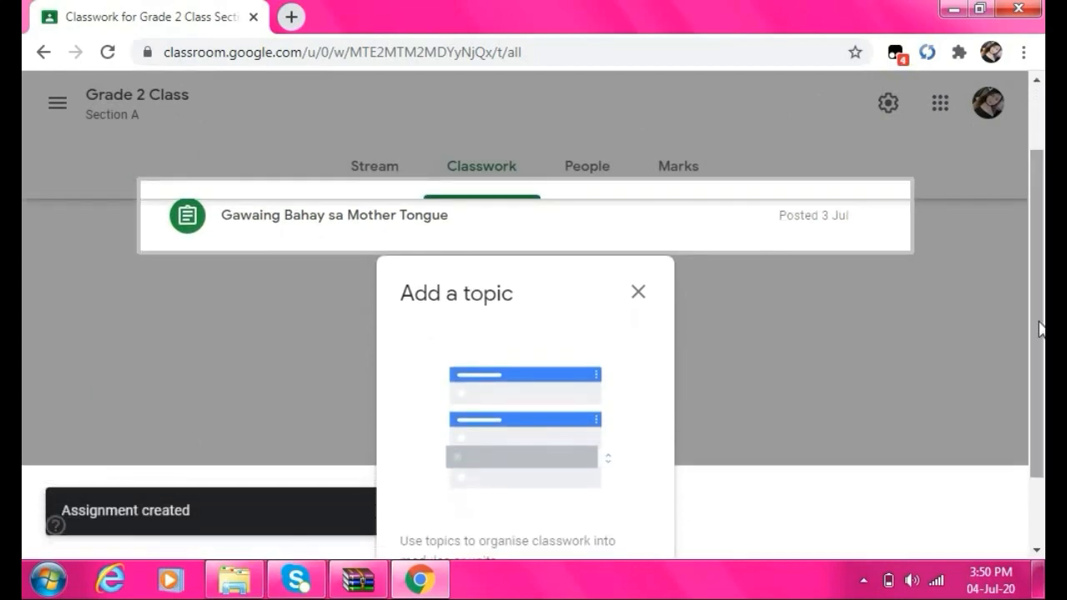
pyautogui.click(637, 292)
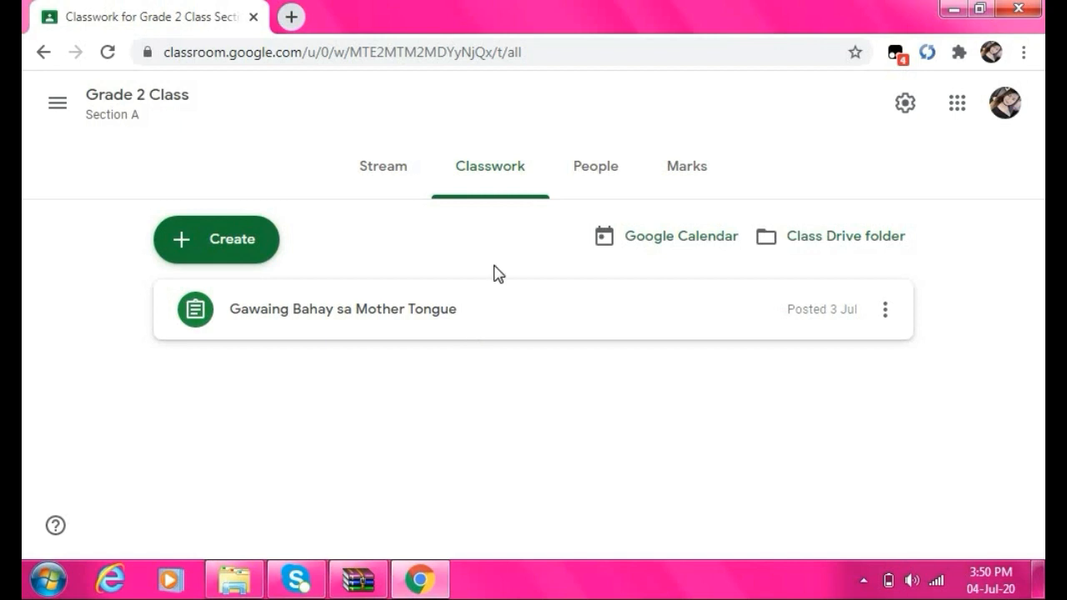
# Open the Grade 2 Class list of people and look over its Teachers and Students sections
pyautogui.click(589, 180)
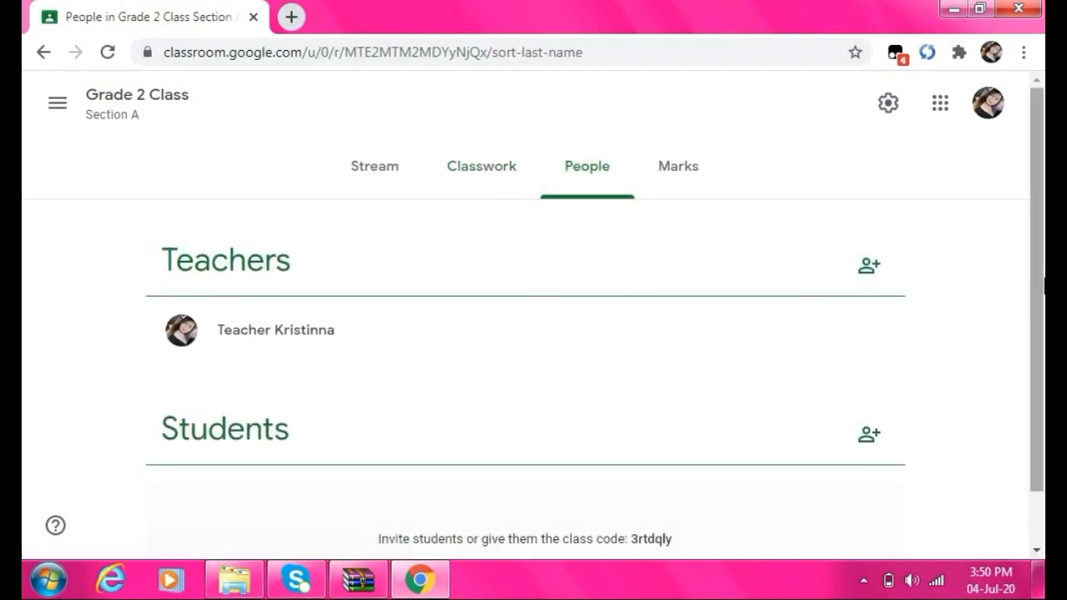
pyautogui.scroll(-1, 1042, 275)
pyautogui.scroll(1, 1042, 275)
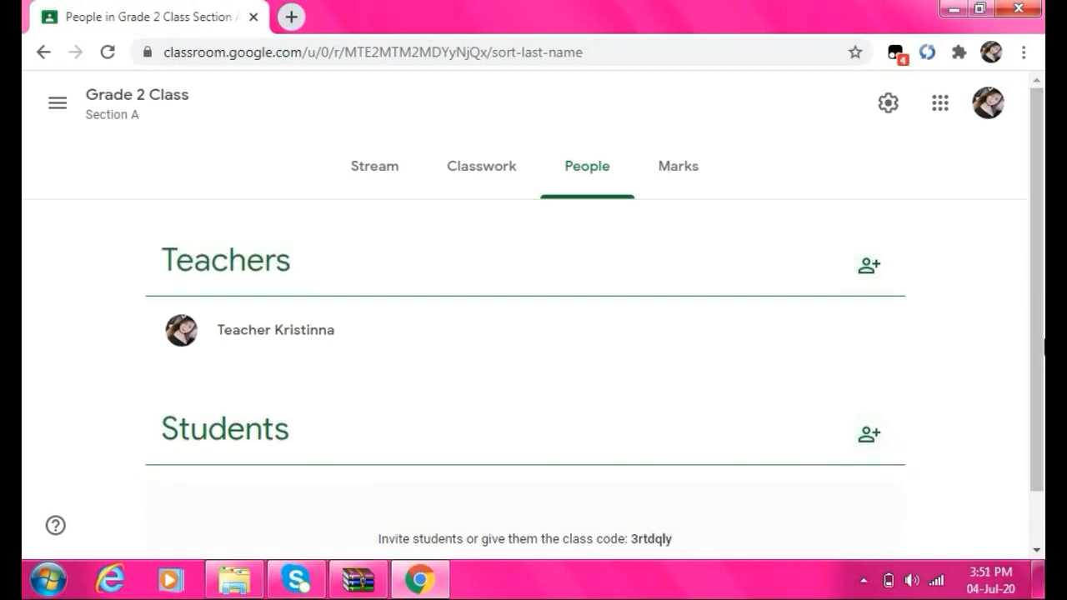
pyautogui.scroll(-1, 1042, 359)
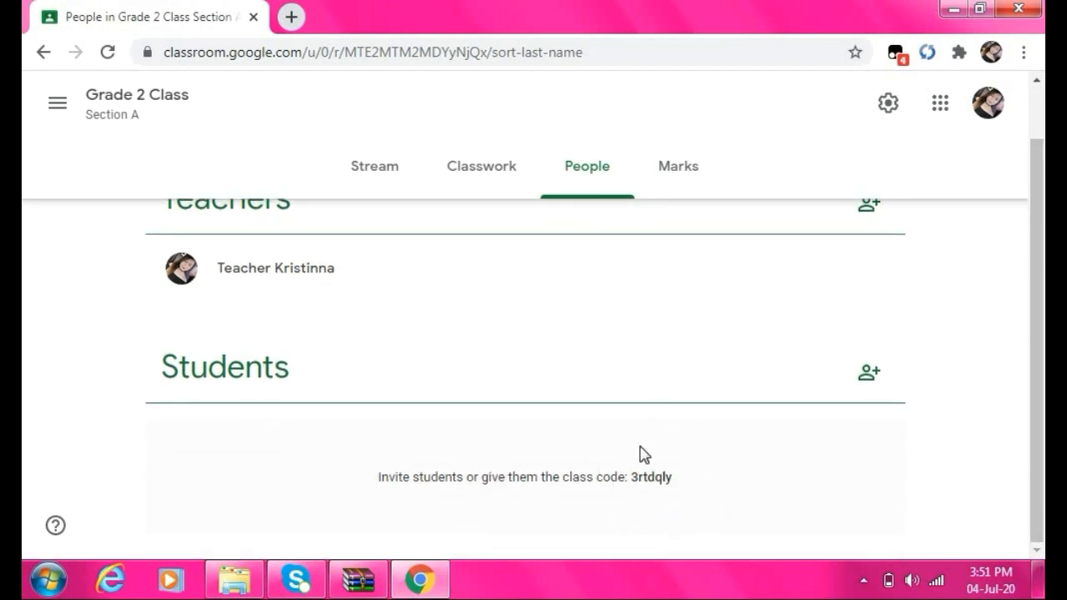
# Start a student invitation and search for the student, shortening the entered name to the first name only
pyautogui.click(867, 377)
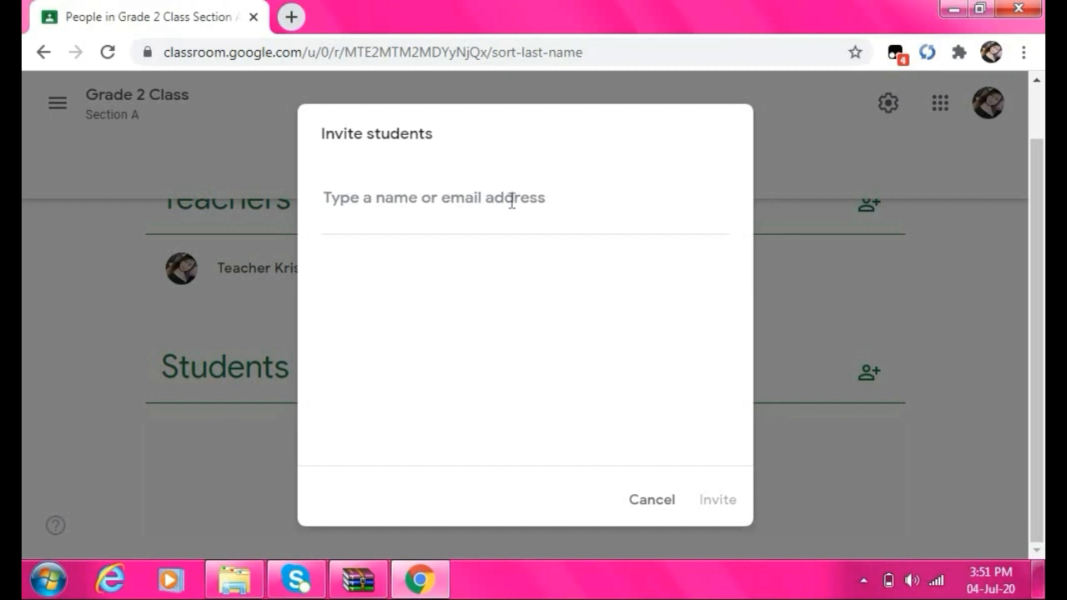
pyautogui.write('maria')
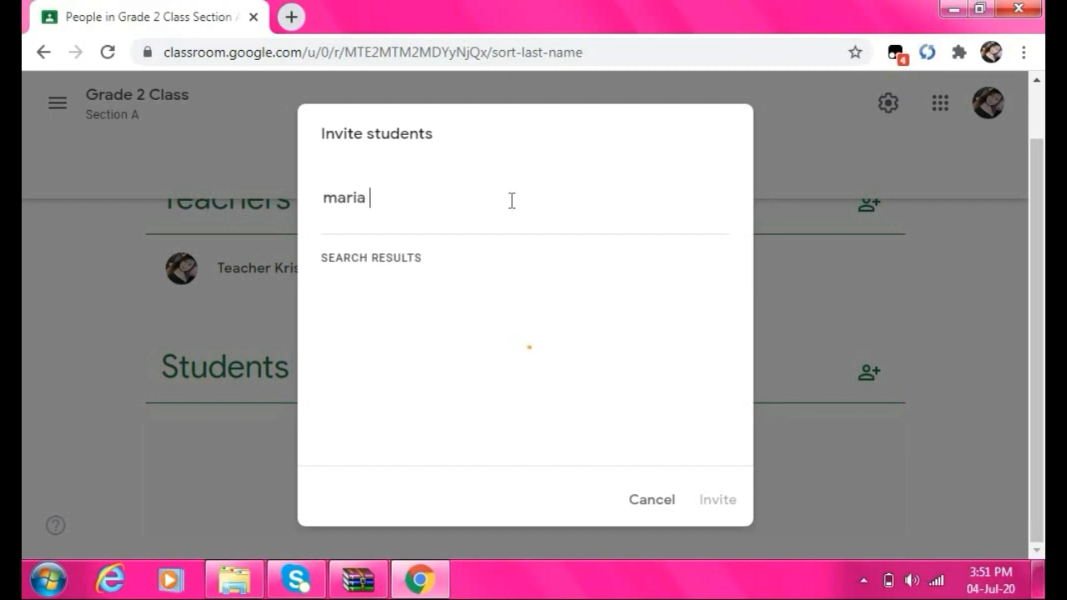
pyautogui.write(' cris')
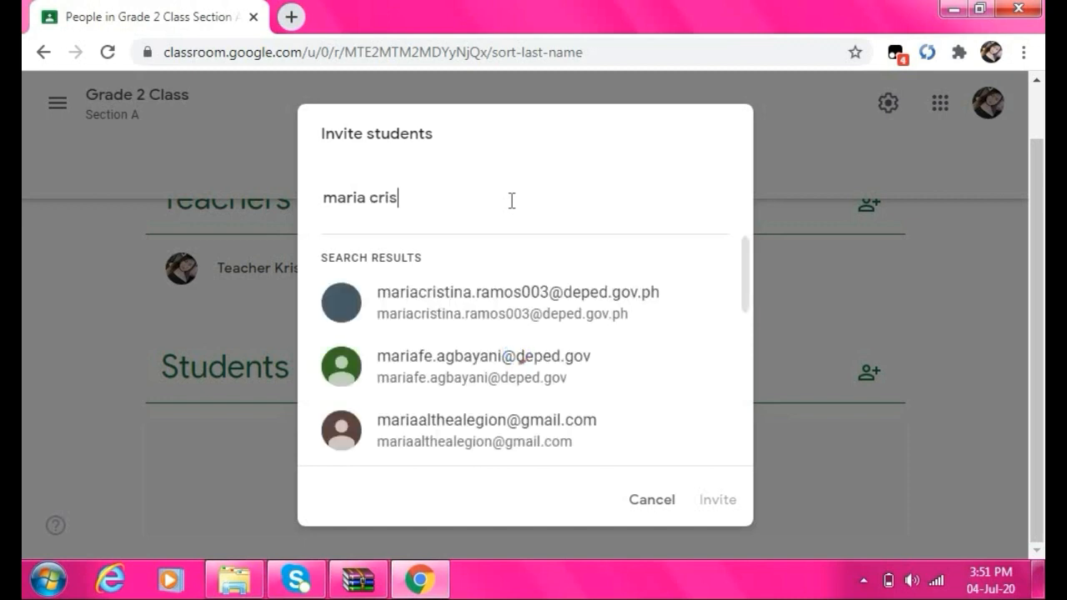
pyautogui.write('tina')
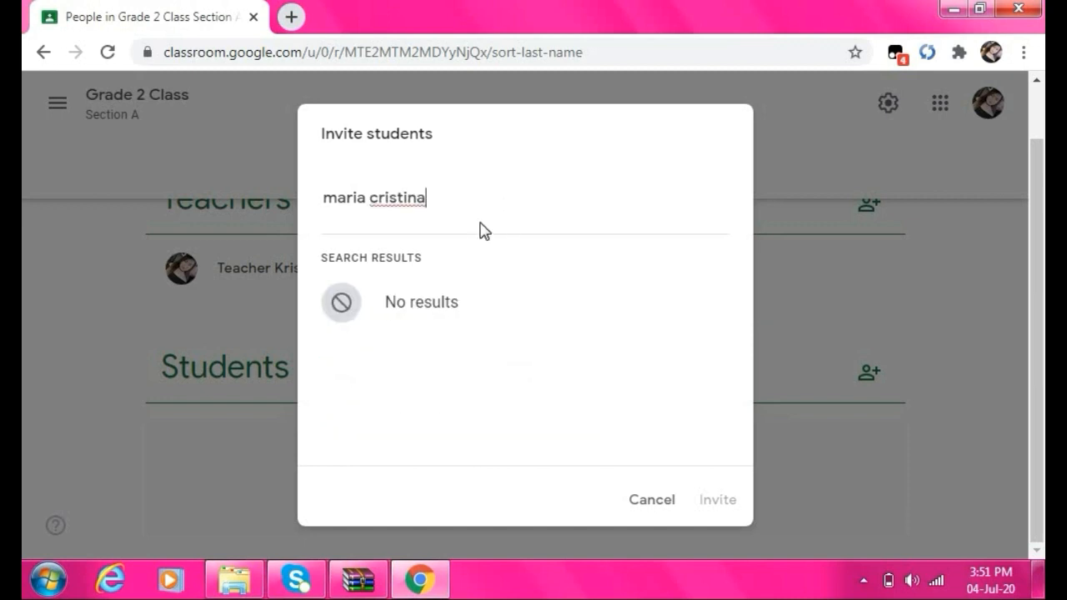
pyautogui.press('BackSpace')
pyautogui.press('BackSpace')
pyautogui.press('BackSpace')
pyautogui.press('BackSpace')
pyautogui.press('BackSpace')
pyautogui.press('BackSpace')
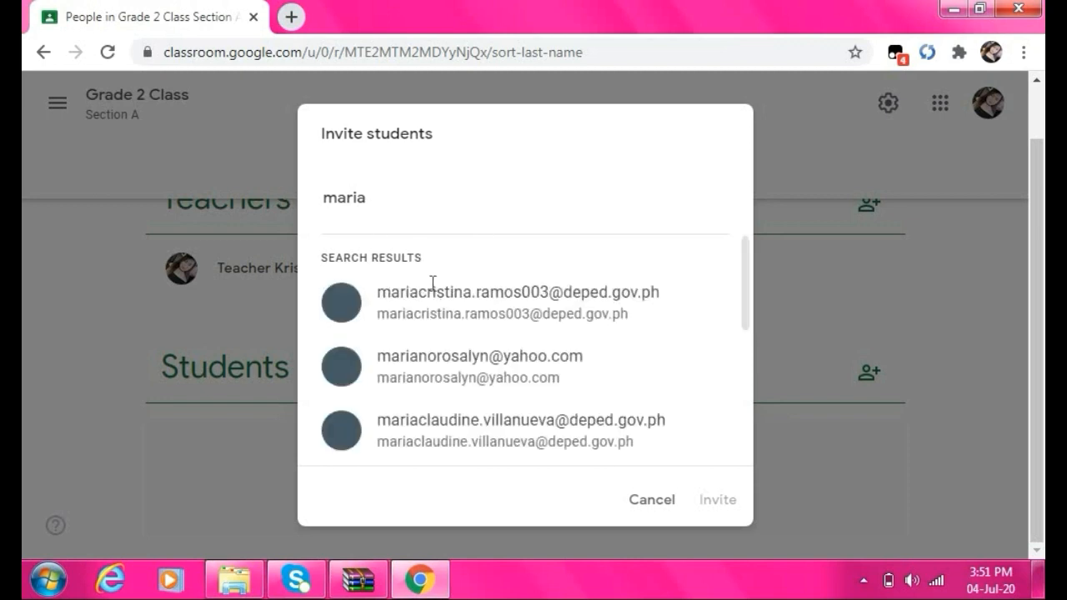
# Try to invite the first suggested contact matching the name as a student, and close the invitation
pyautogui.click(439, 308)
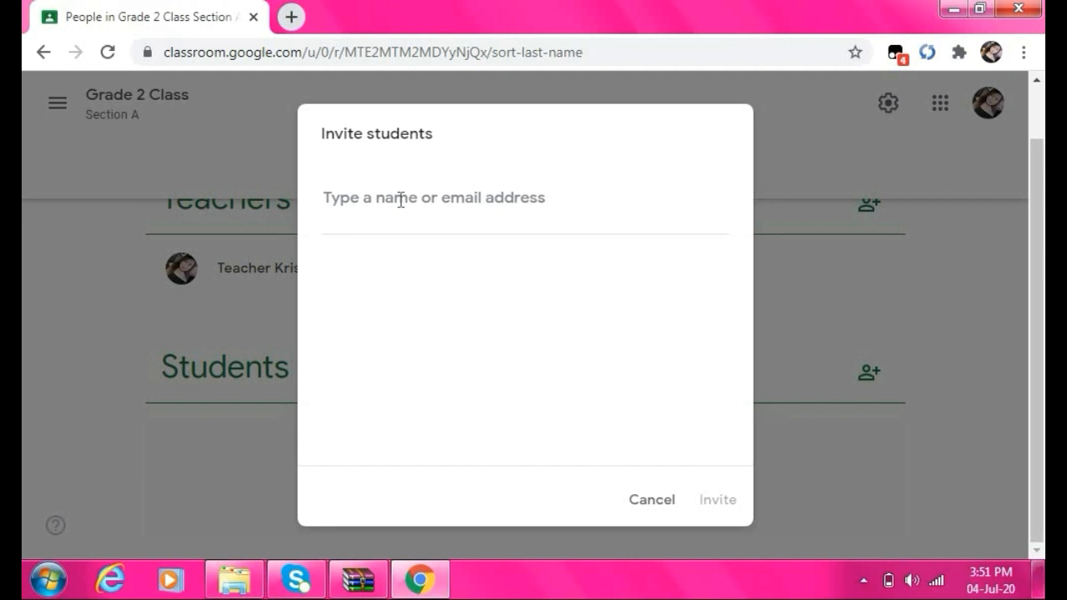
pyautogui.write('maria')
pyautogui.click(435, 313)
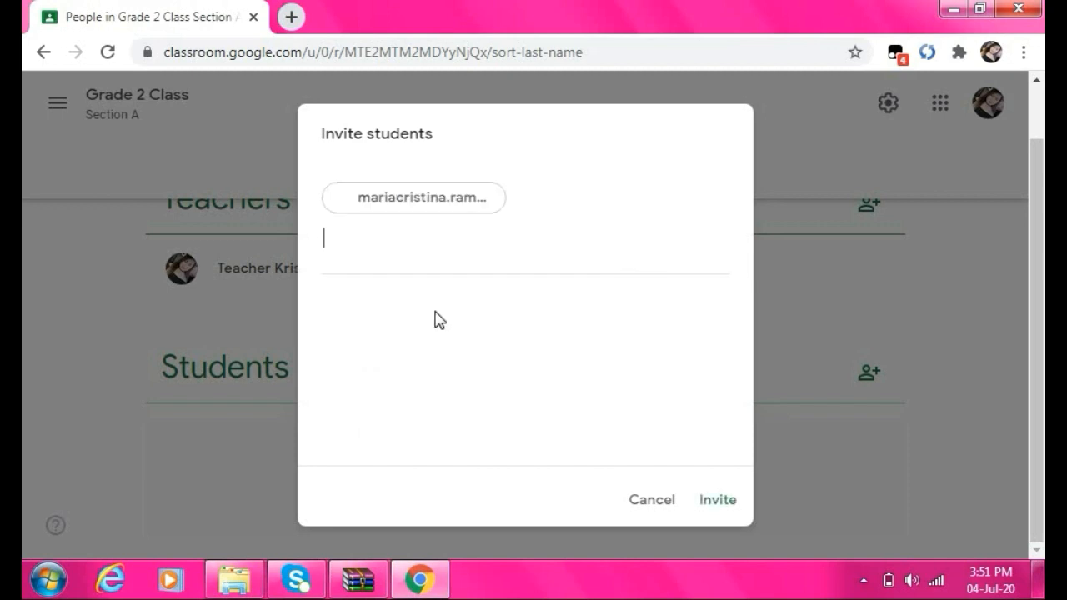
pyautogui.click(718, 501)
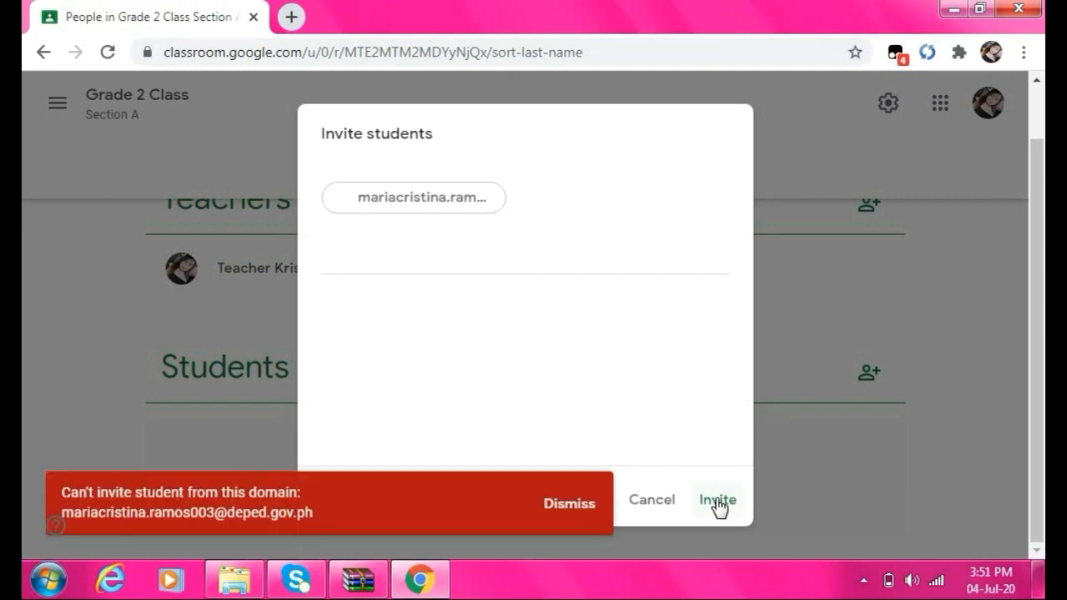
pyautogui.click(575, 508)
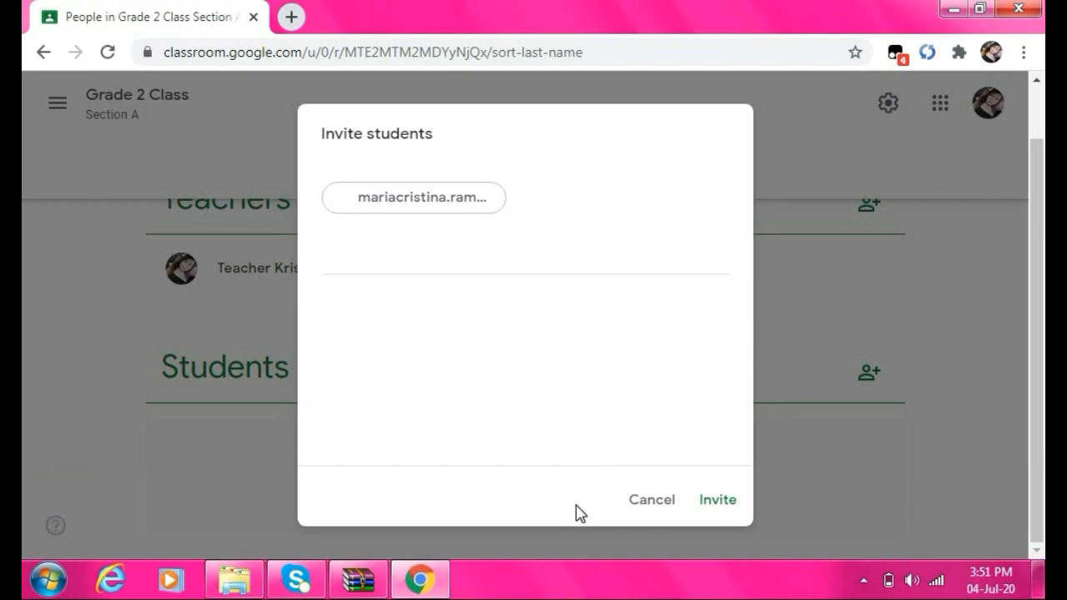
pyautogui.click(650, 502)
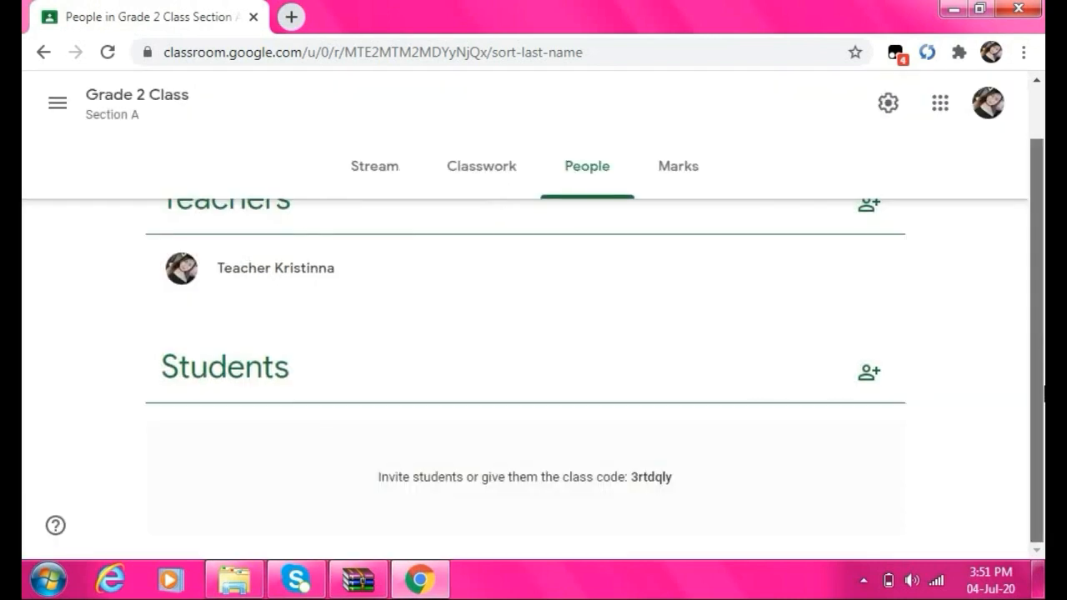